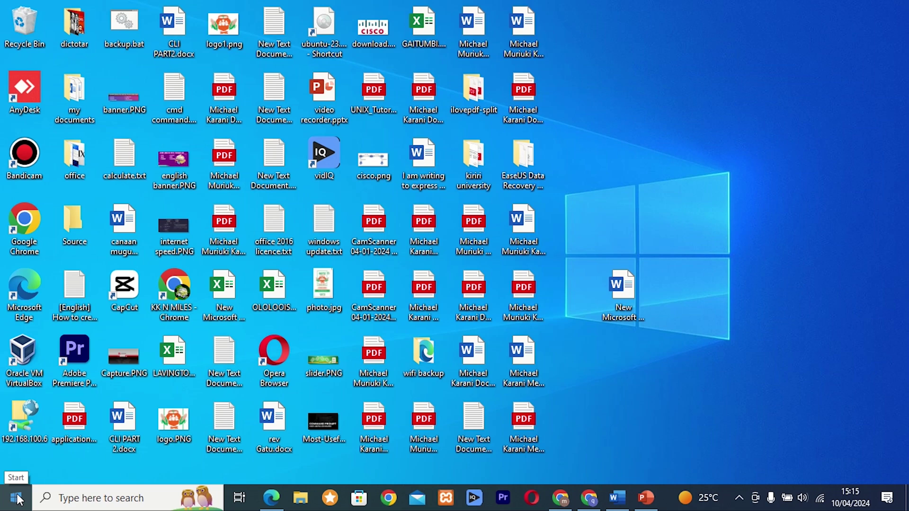
pyautogui.rightClick(16, 498)
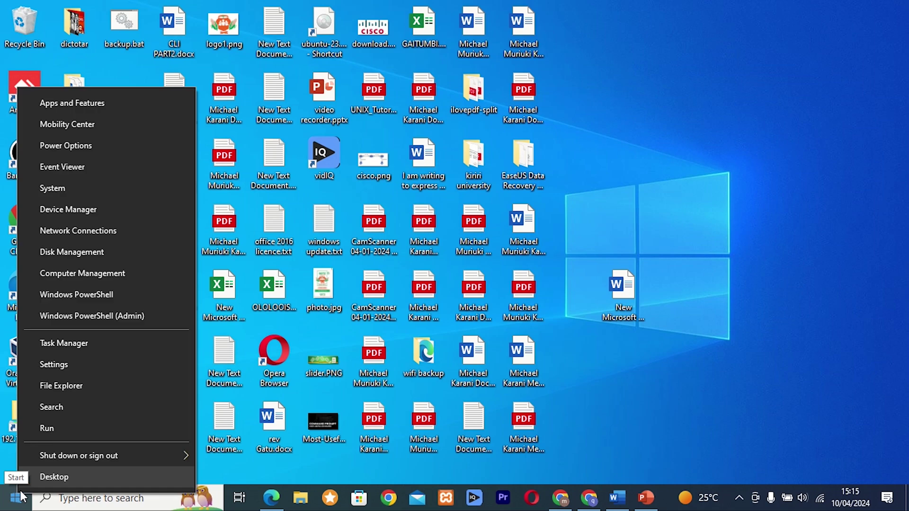
pyautogui.click(47, 429)
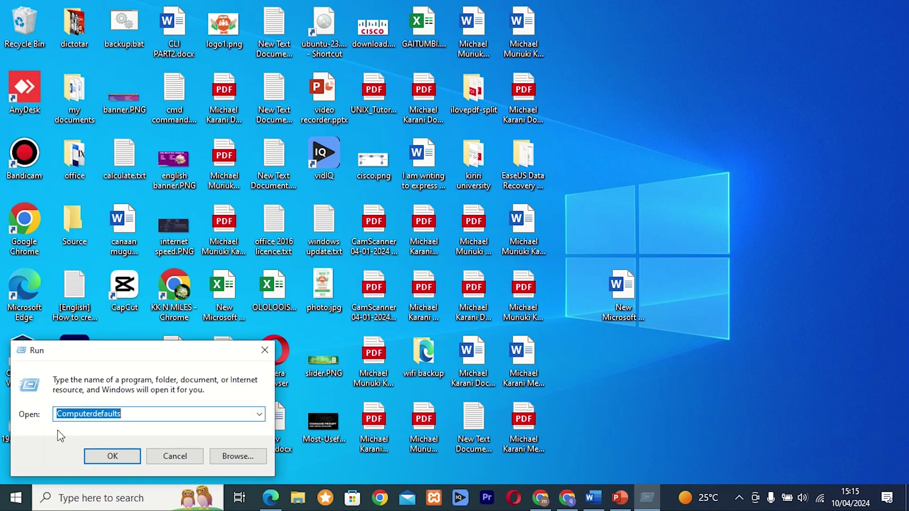
pyautogui.click(264, 351)
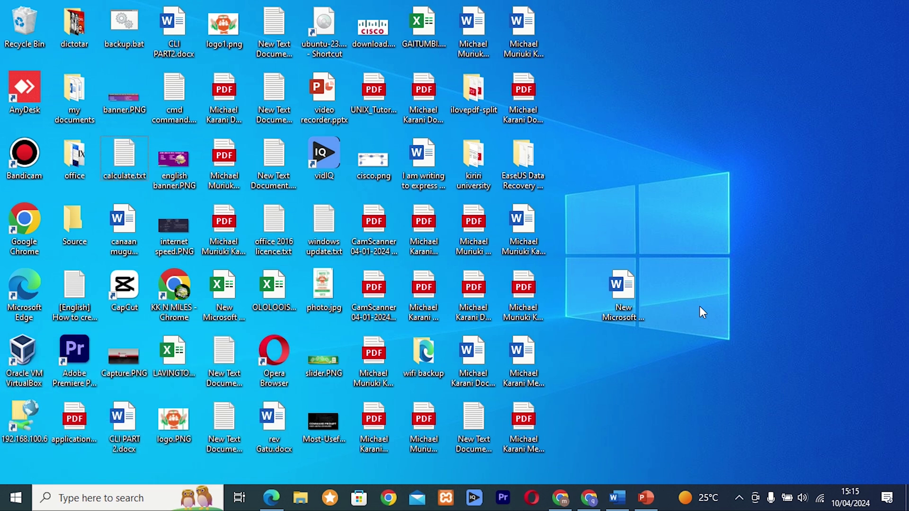
# Run the changepk command from the Run dialog and dismiss the product key prompt
pyautogui.press('super+r')
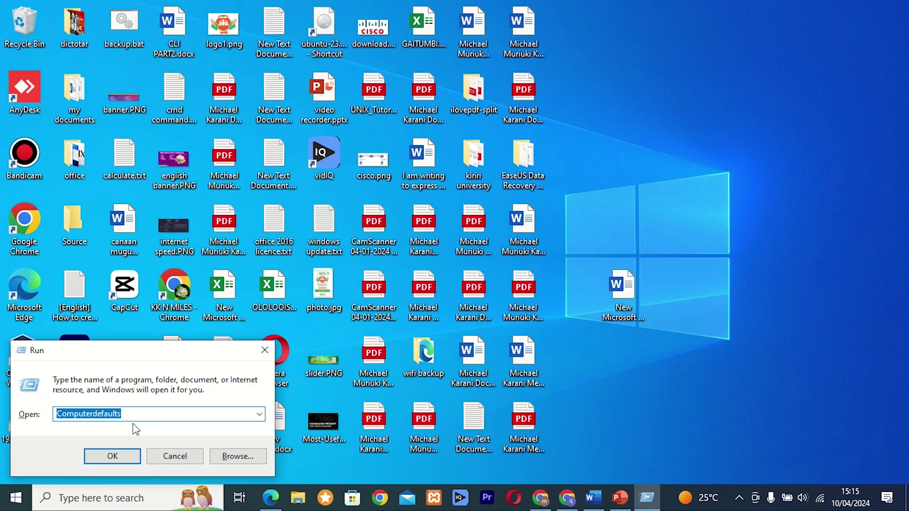
pyautogui.press('BackSpace')
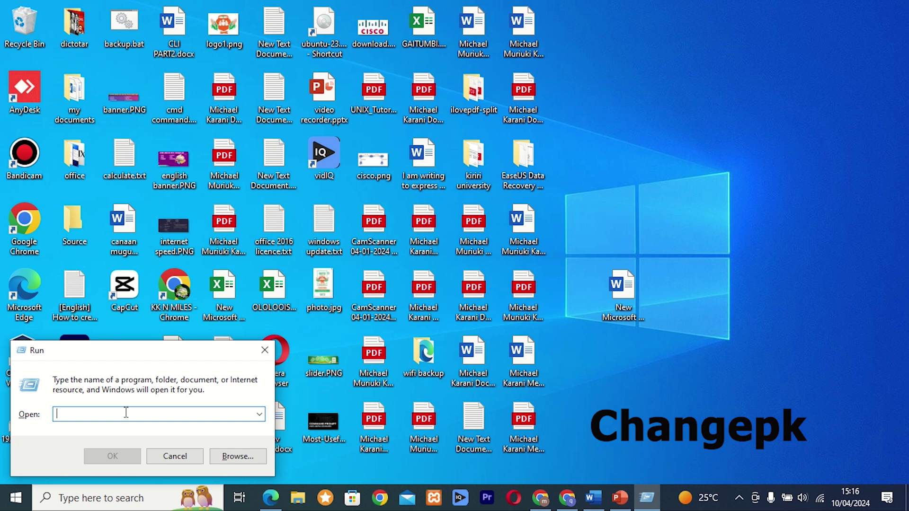
pyautogui.write('ch')
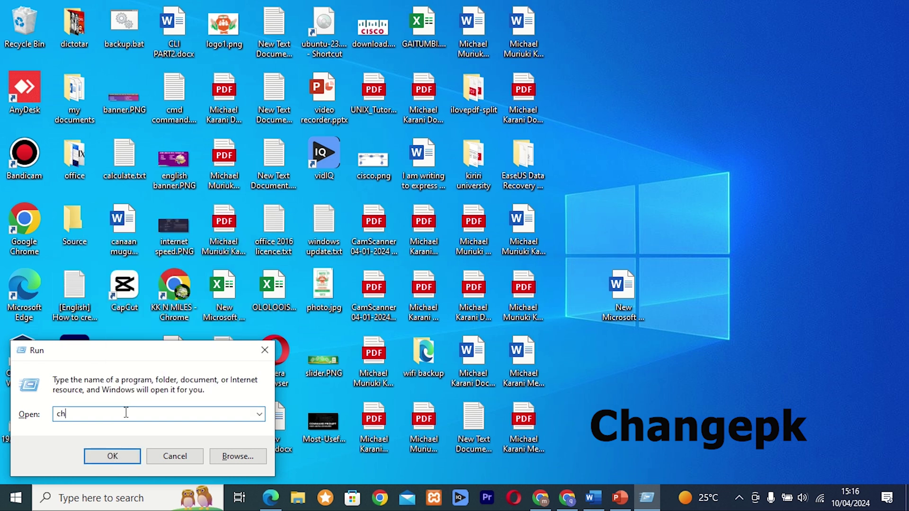
pyautogui.write('angepk')
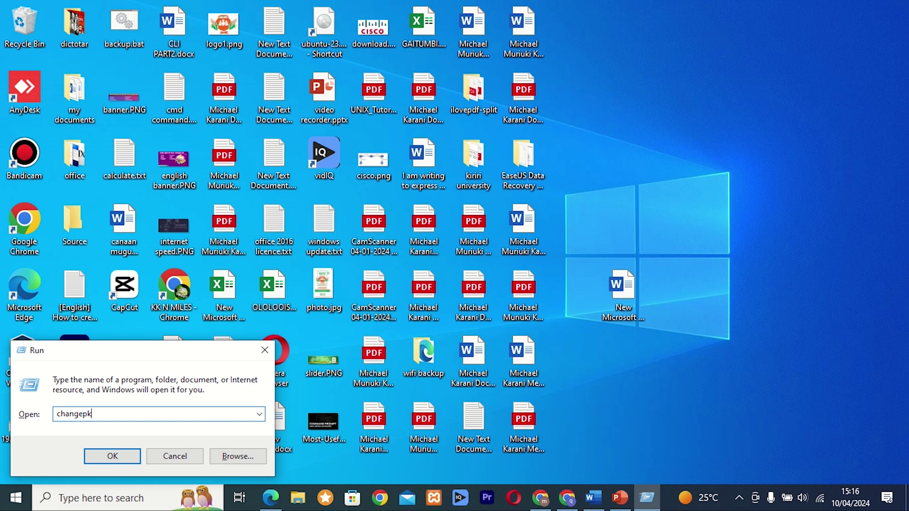
pyautogui.press('Return')
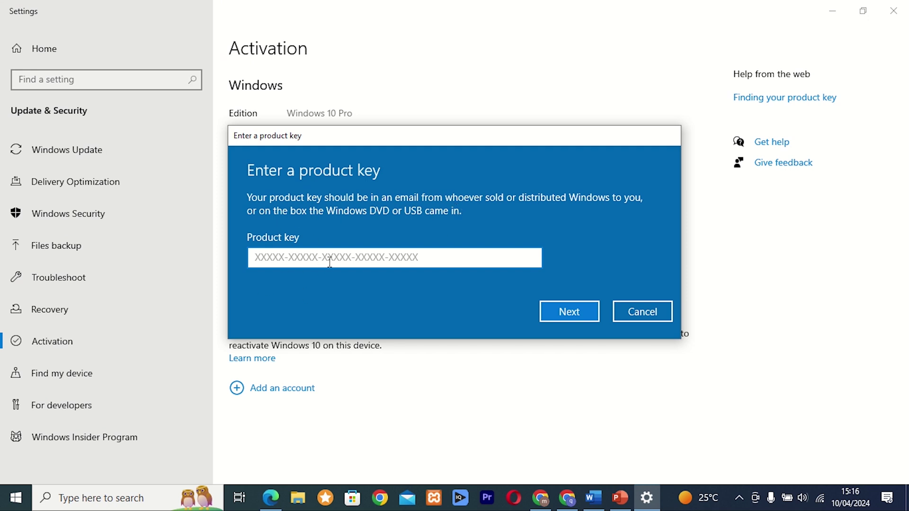
pyautogui.click(661, 317)
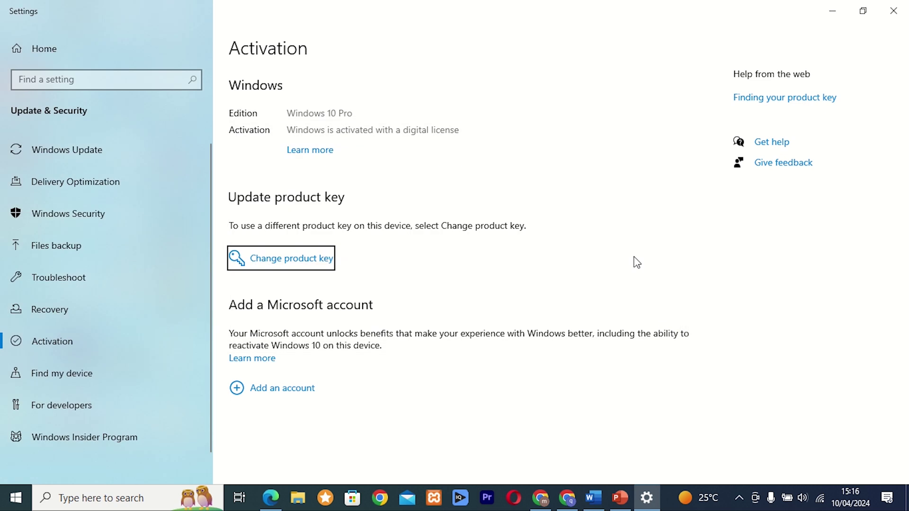
# Run the choice command from the Run dialog and maximize its console window
pyautogui.press('super+r')
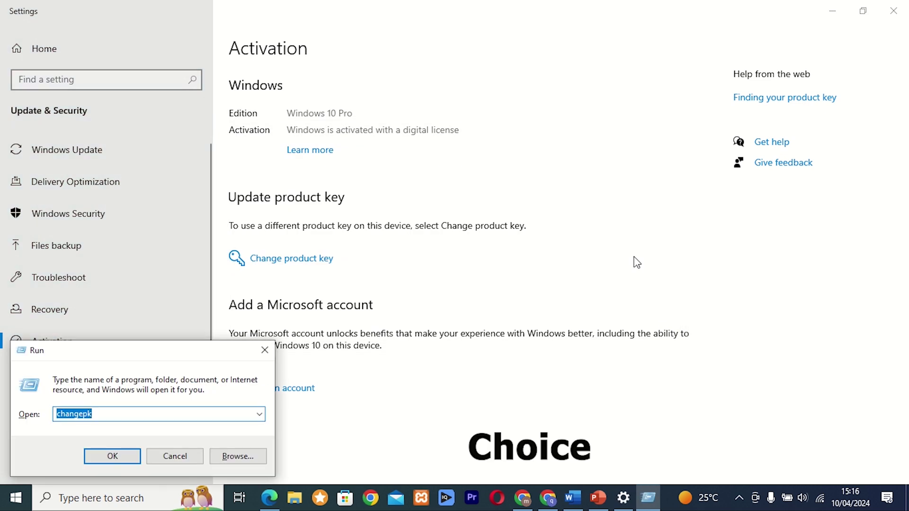
pyautogui.press('BackSpace')
pyautogui.write('choice')
pyautogui.press('Return')
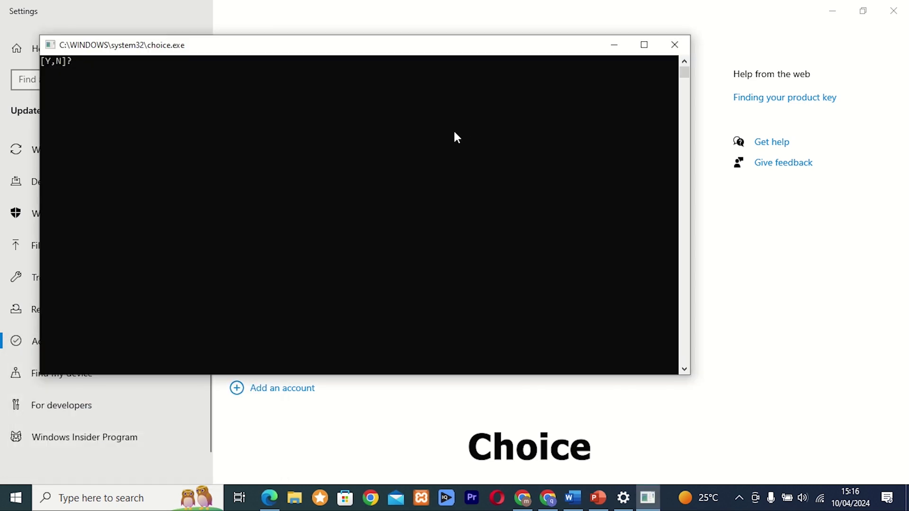
pyautogui.click(644, 45)
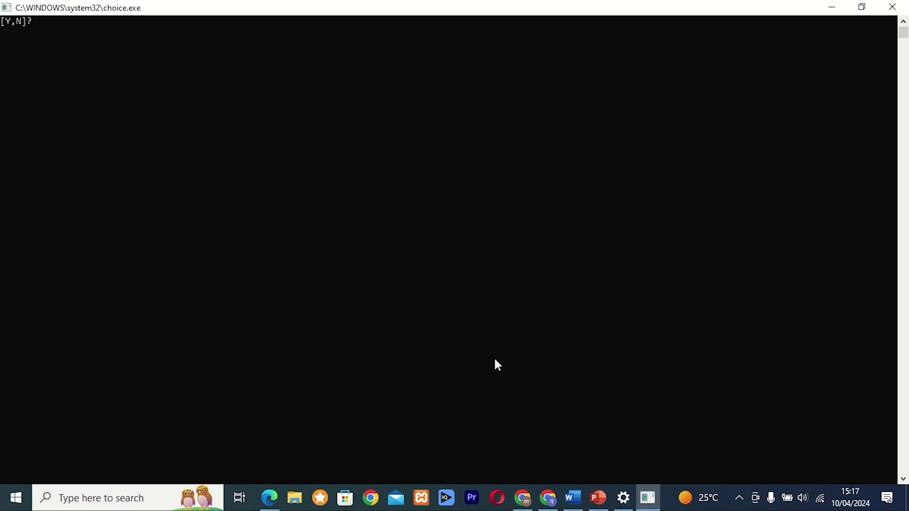
# Switch to Chrome and search the web for "choice commands" in a new tab
pyautogui.click(548, 499)
pyautogui.click(773, 13)
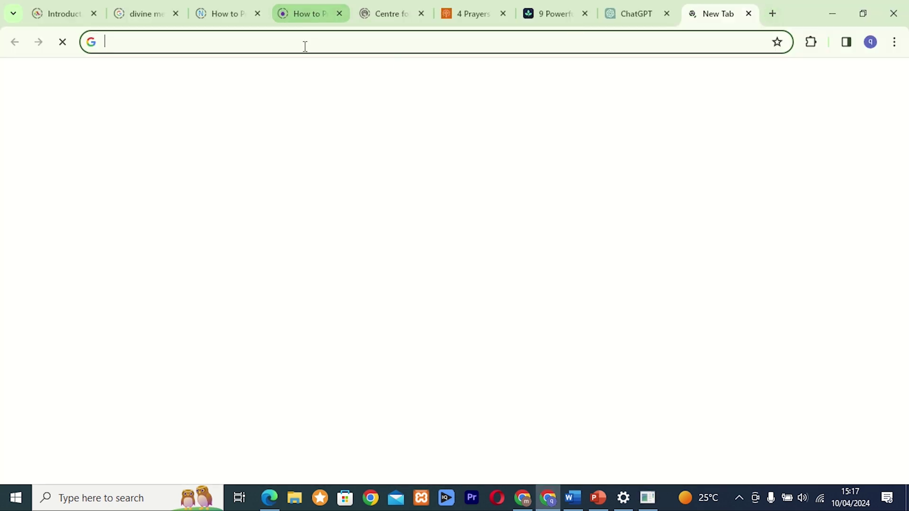
pyautogui.write('cho')
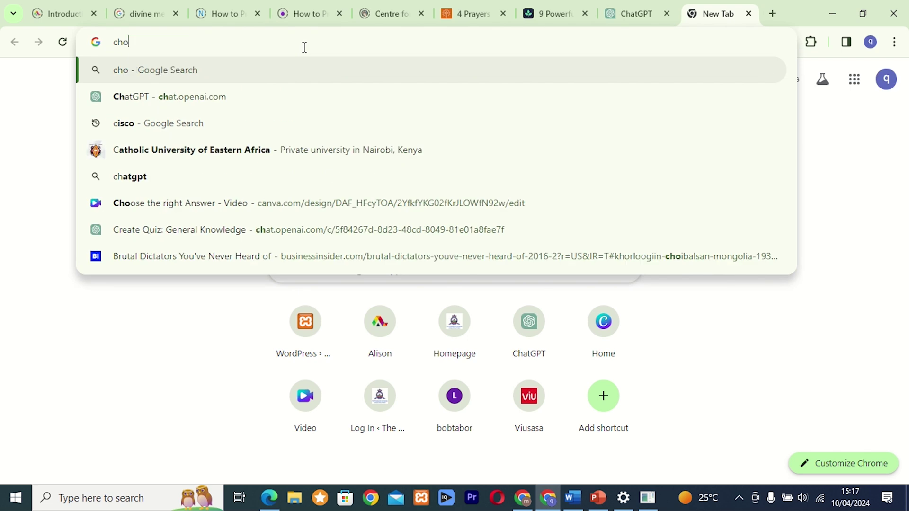
pyautogui.write('ice c')
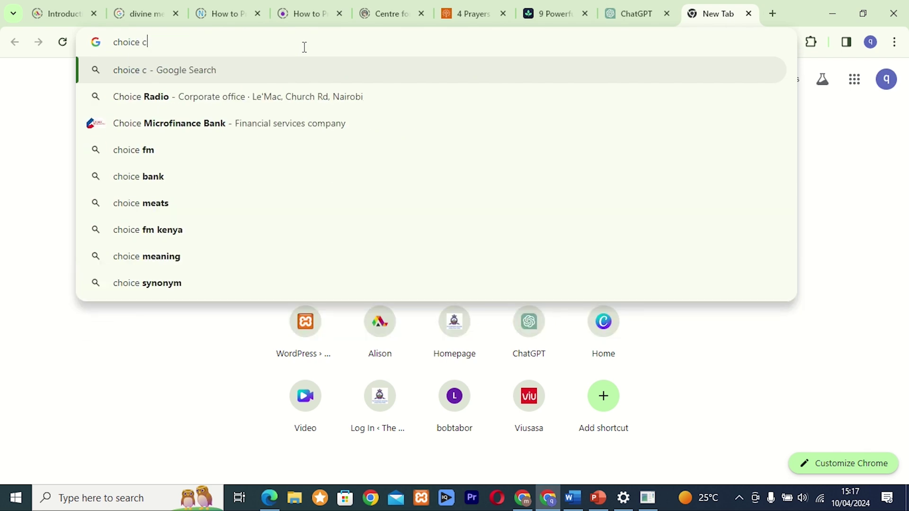
pyautogui.write('ommands')
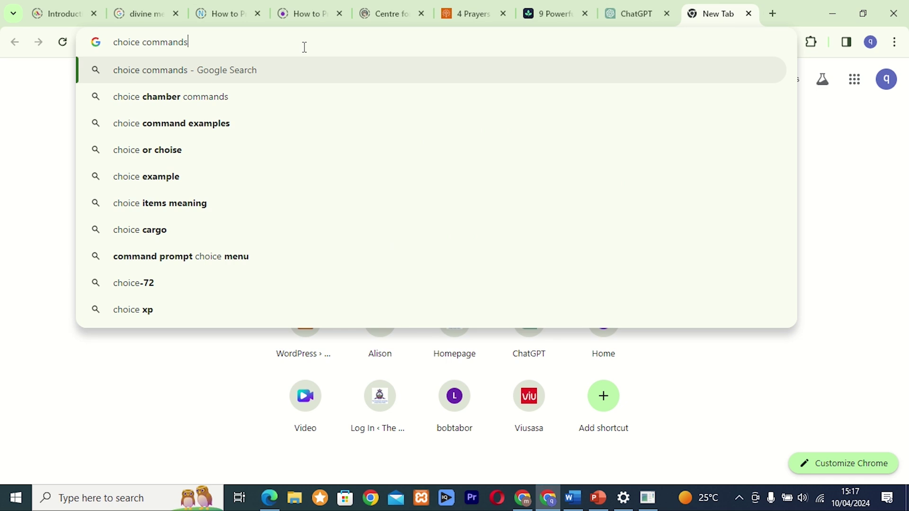
pyautogui.press('Return')
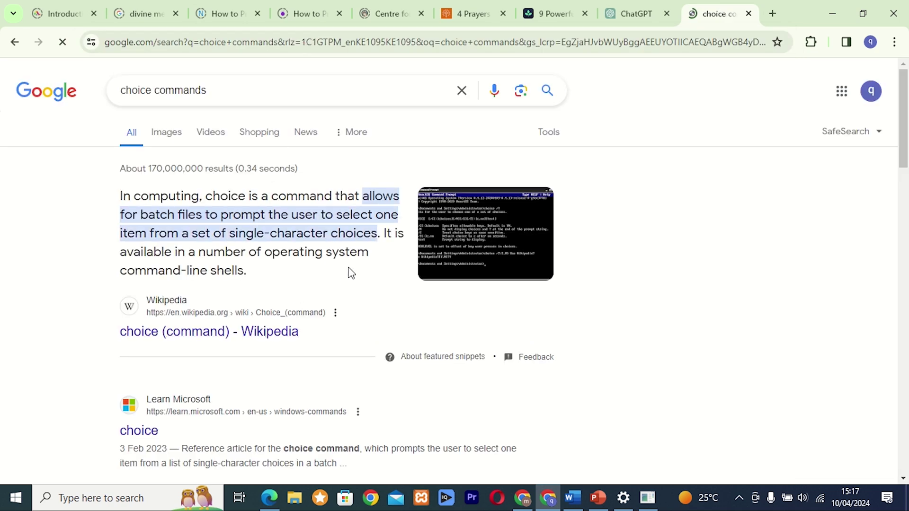
# Open the Microsoft Learn article on the choice command and review its syntax and parameters
pyautogui.click(150, 433)
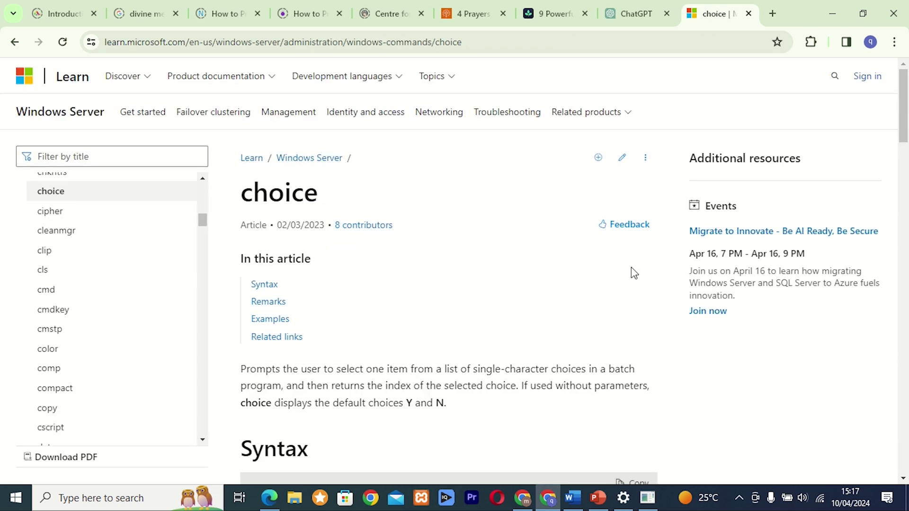
pyautogui.scroll(-5, 907, 116)
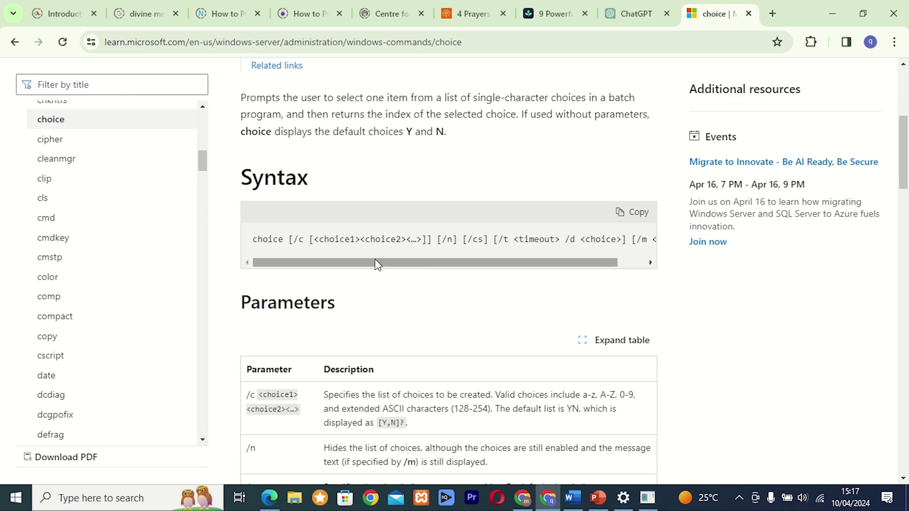
pyautogui.scroll(-4, 783, 181)
# Run cleanmgr from the Run dialog and start Disk Cleanup for the C: drive
pyautogui.press('super+r')
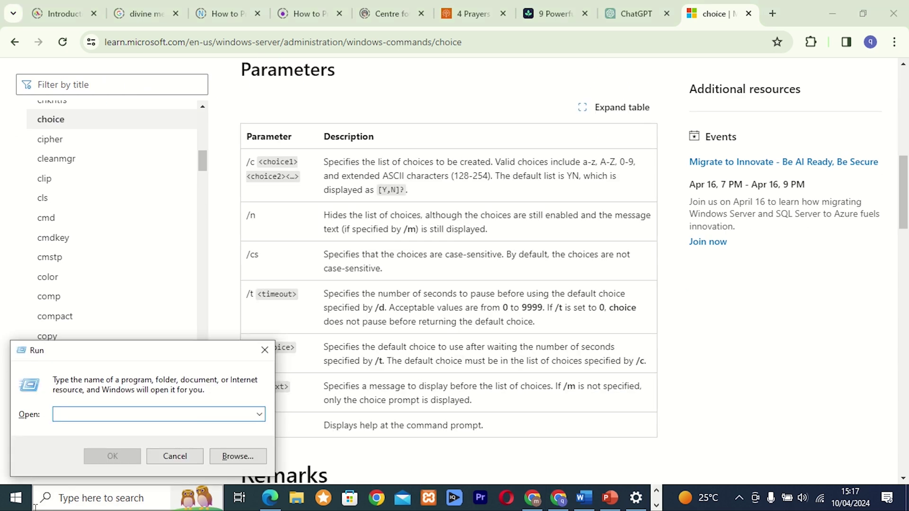
pyautogui.write('cleanmgr')
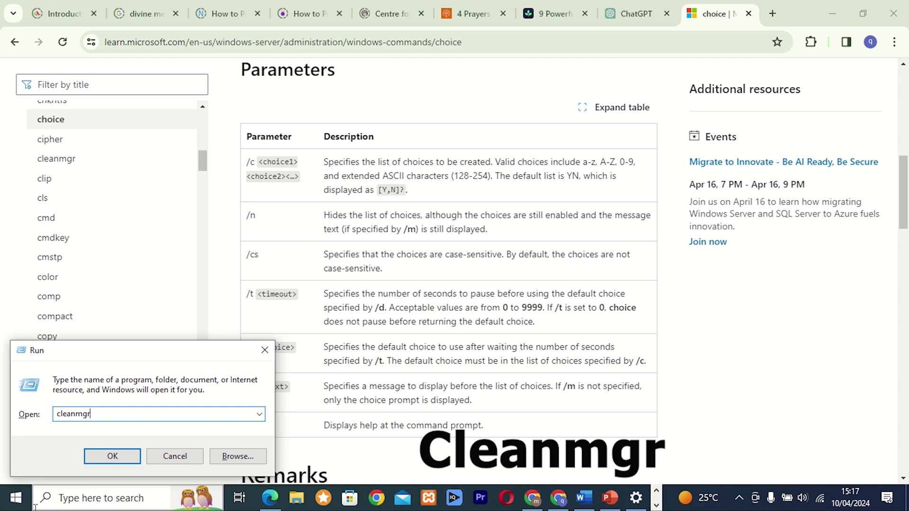
pyautogui.press('Return')
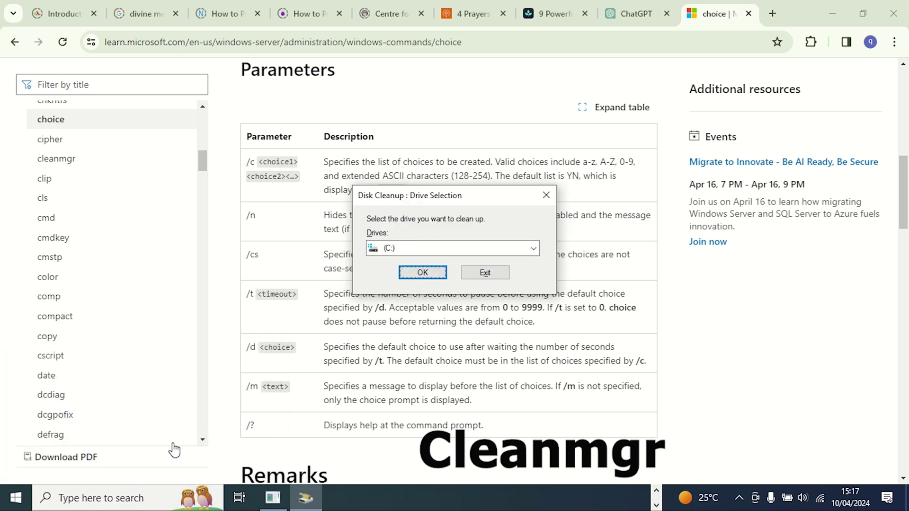
pyautogui.click(424, 273)
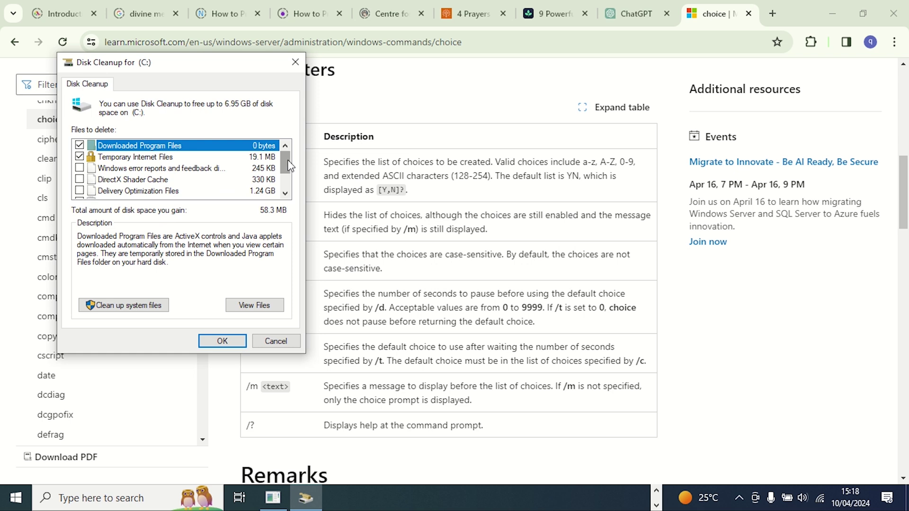
# Mark the Recycle Bin for deletion in the Disk Cleanup file list
pyautogui.moveTo(287, 160); pyautogui.dragTo(288, 174)
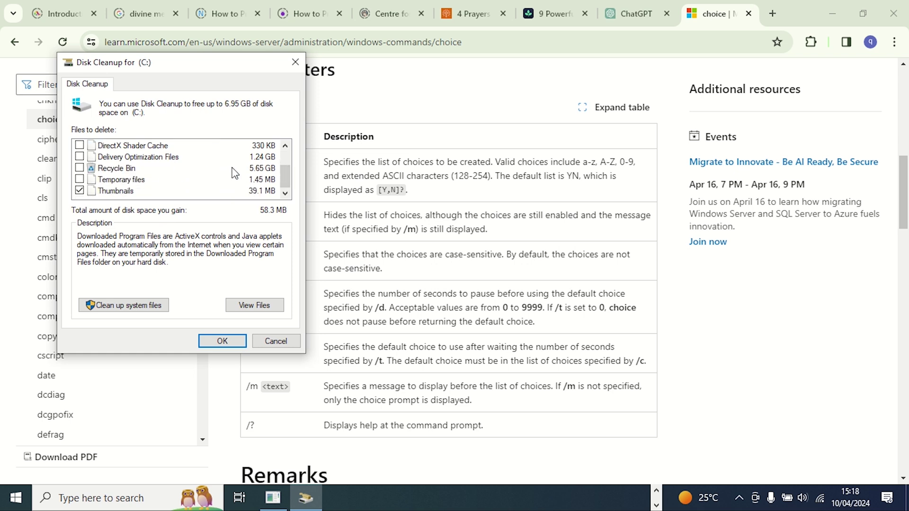
pyautogui.click(80, 169)
pyautogui.moveTo(290, 175); pyautogui.dragTo(290, 162)
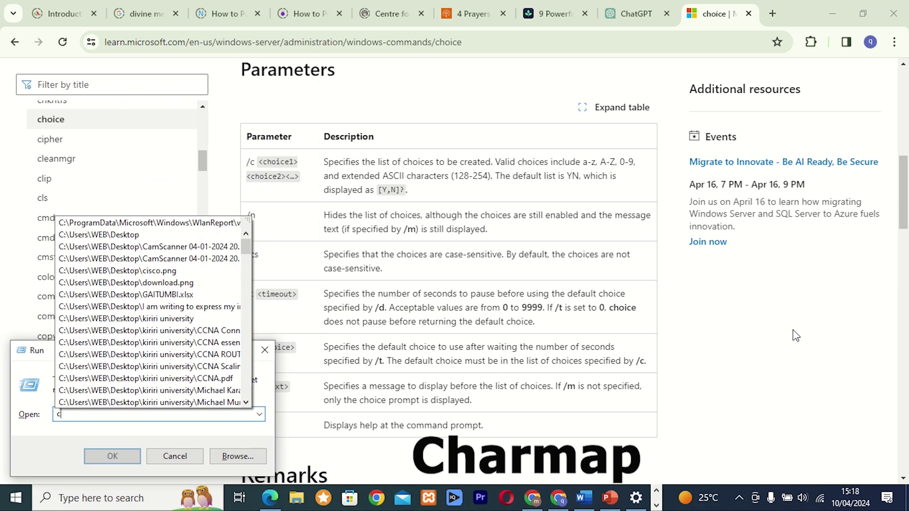
# Run charmap from the Run dialog to open the Character Map
pyautogui.write('ha')
pyautogui.write('rmap')
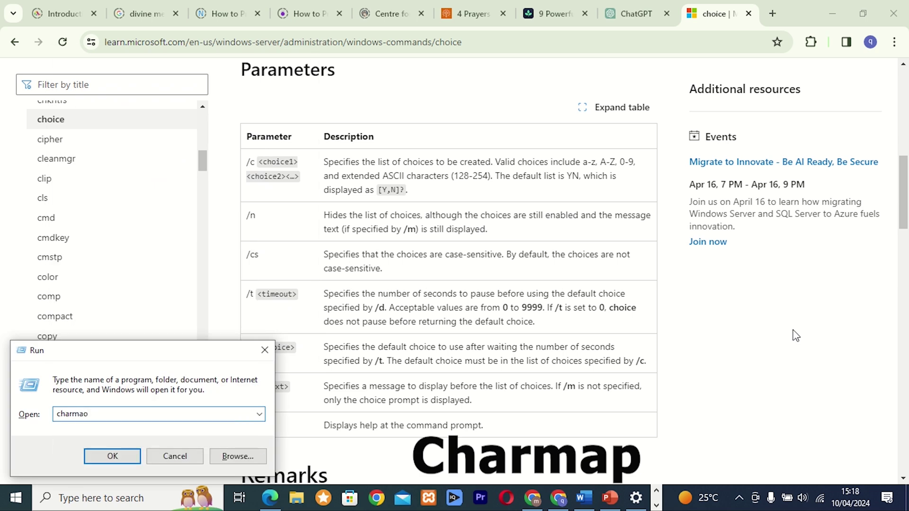
pyautogui.press('Return')
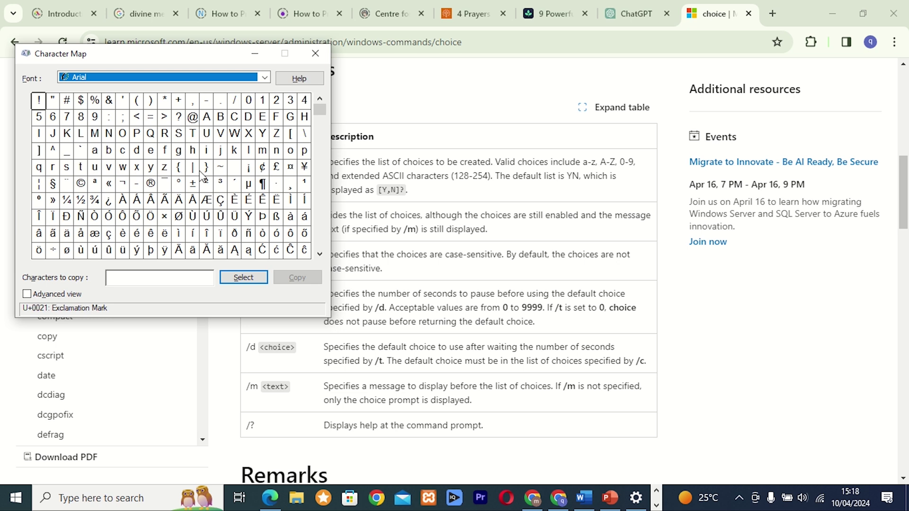
# Preview the Book Antiqua, Britannic Bold and Californian FB fonts in the Character Map and close it
pyautogui.click(266, 78)
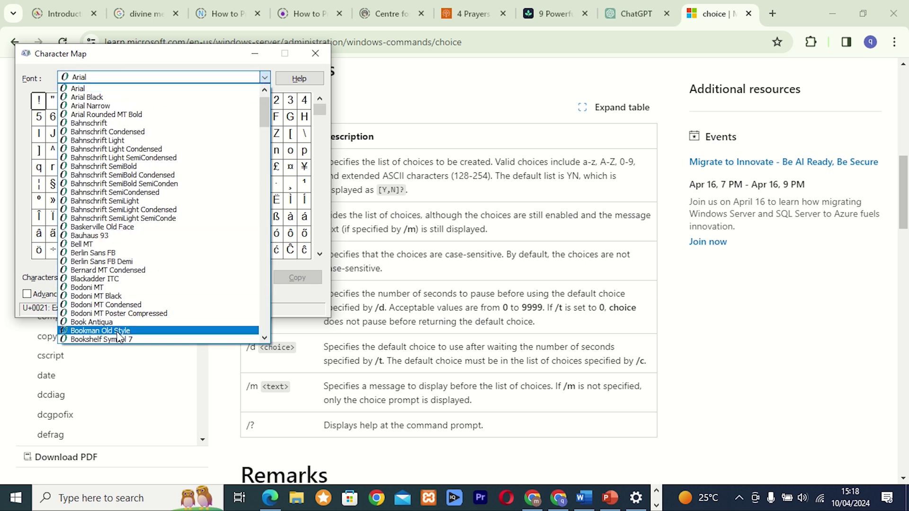
pyautogui.click(95, 322)
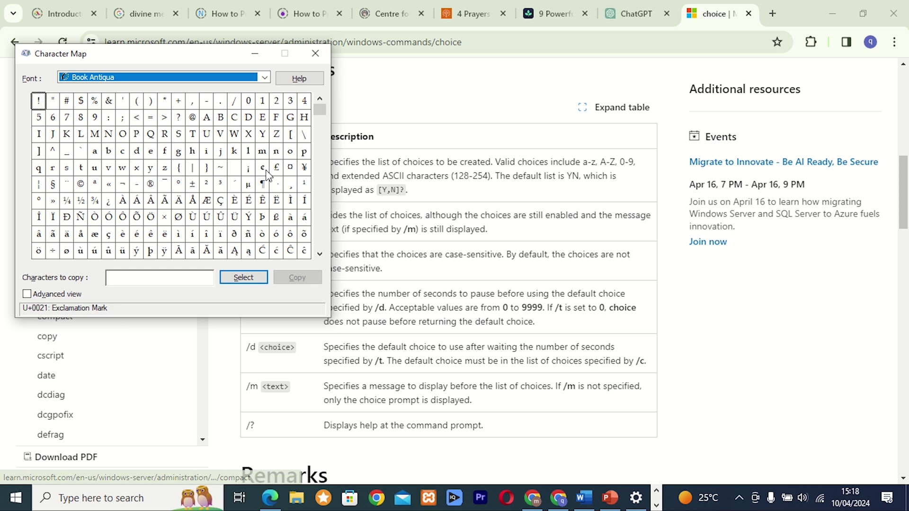
pyautogui.click(265, 78)
pyautogui.click(156, 123)
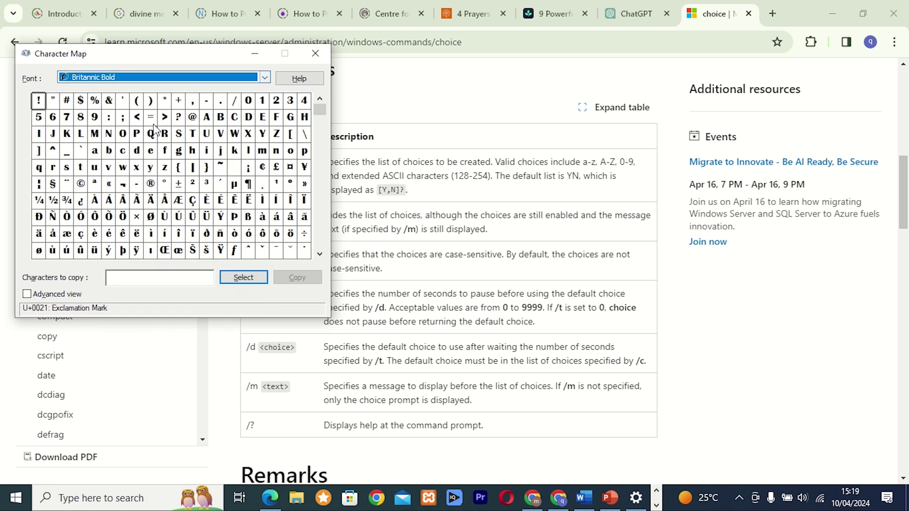
pyautogui.click(237, 78)
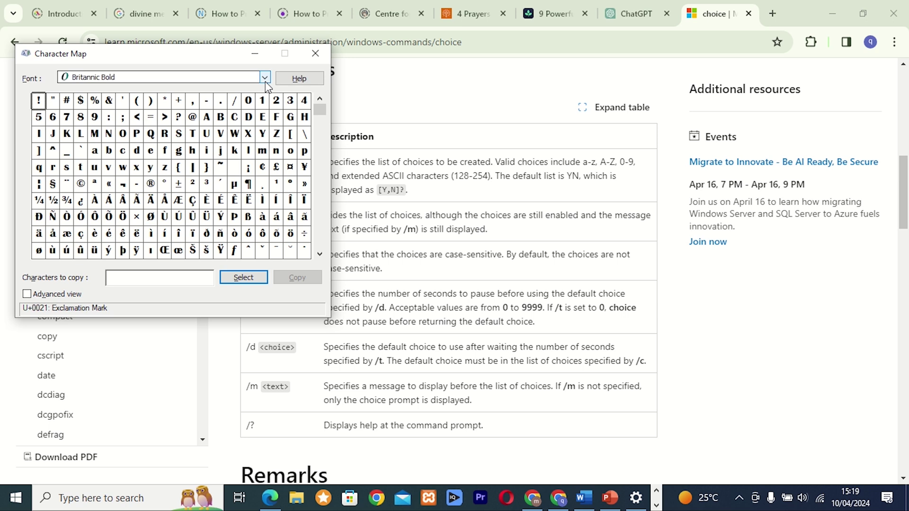
pyautogui.click(121, 133)
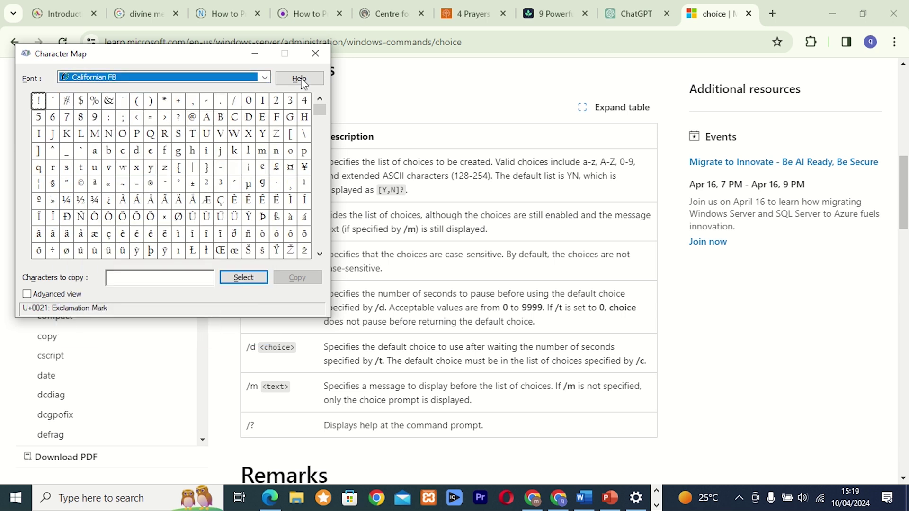
pyautogui.click(315, 53)
# Run "control userpasswords2" from the Run dialog to open the User Accounts settings
pyautogui.press('super+r')
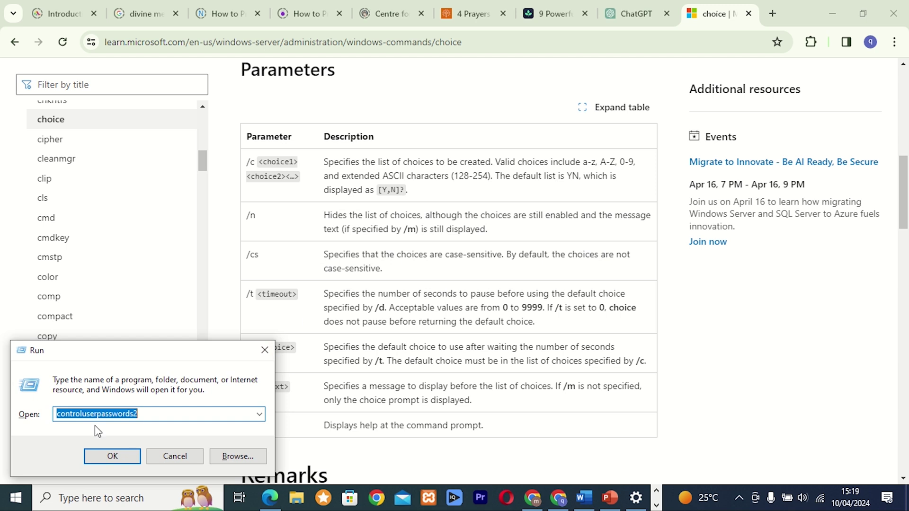
pyautogui.click(85, 415)
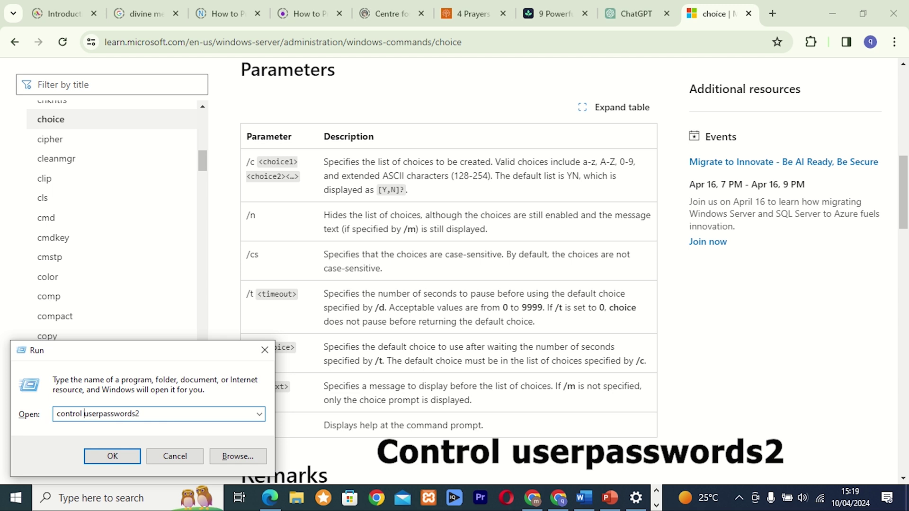
pyautogui.click(113, 457)
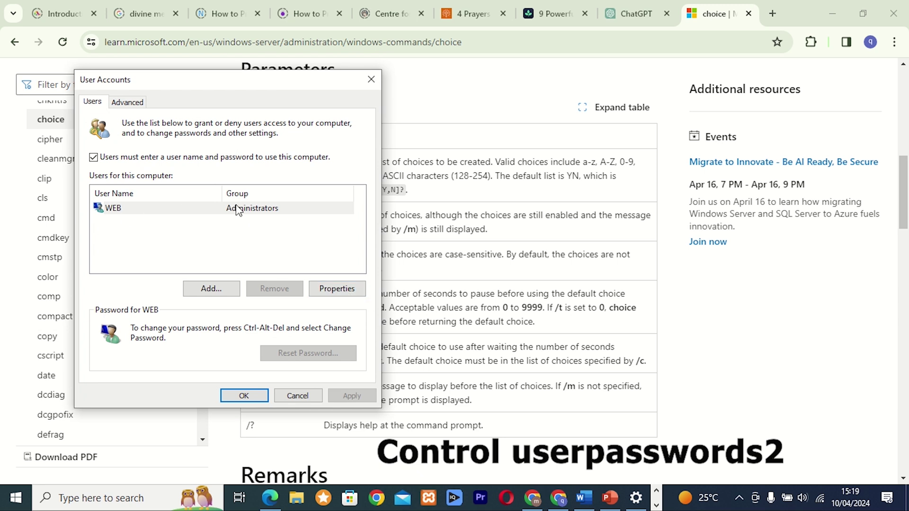
# Review the general details and group membership of the listed administrator account, and close its properties
pyautogui.click(347, 291)
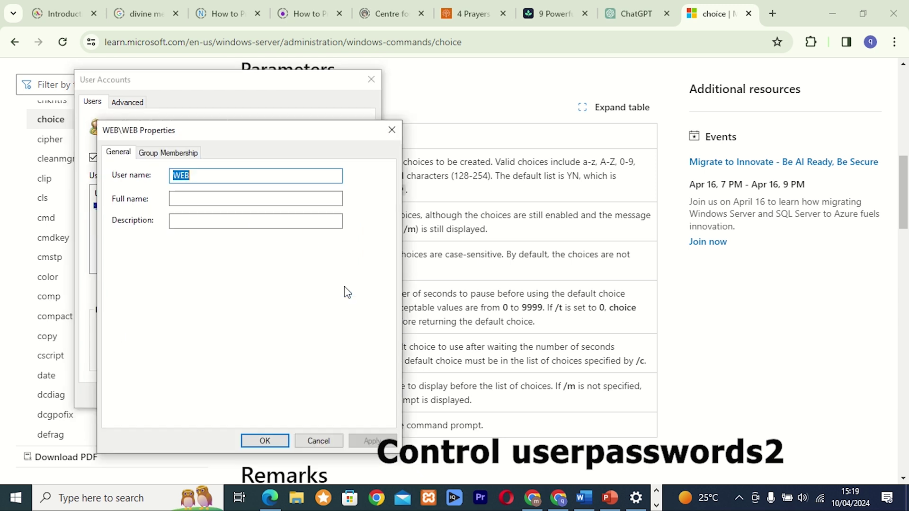
pyautogui.click(169, 155)
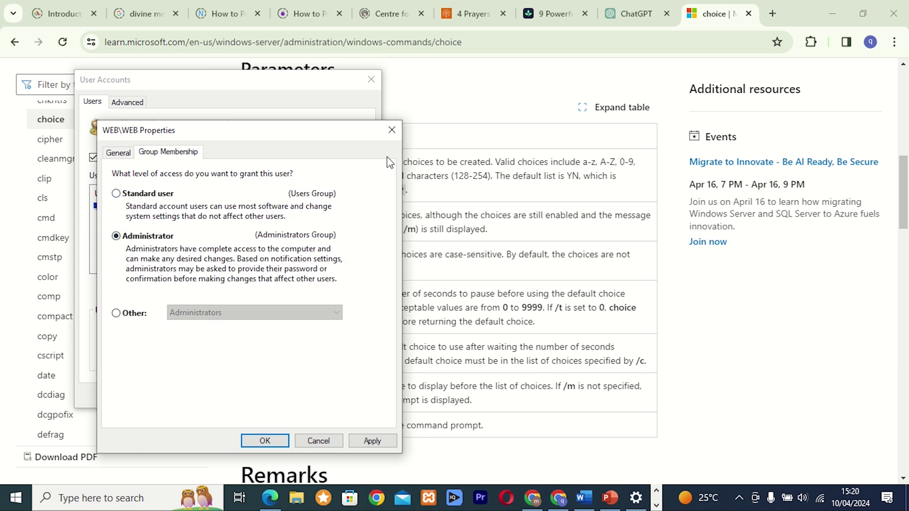
pyautogui.click(392, 130)
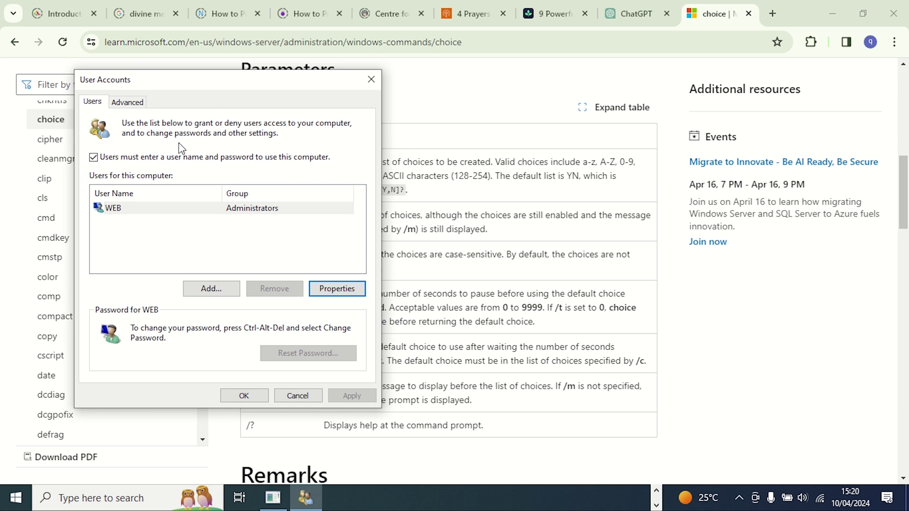
# Open advanced user management from User Accounts, view the local Users folder, and close both windows
pyautogui.click(132, 103)
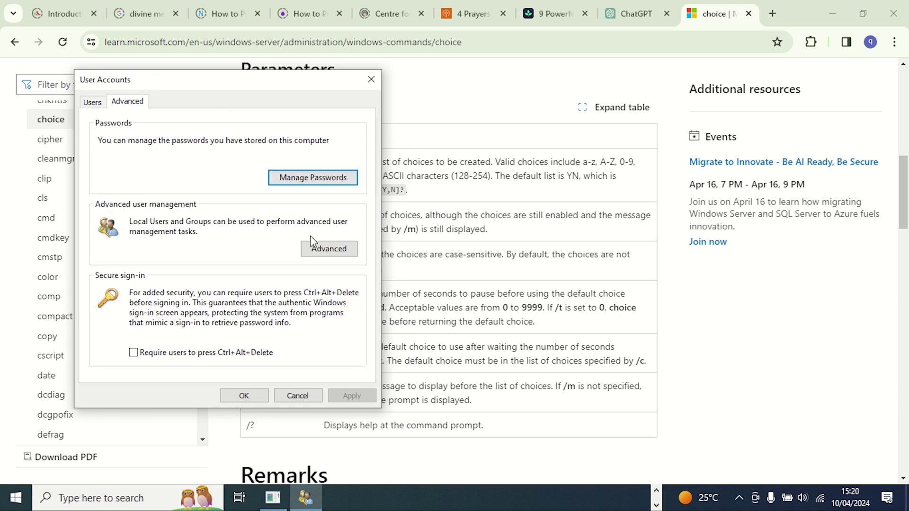
pyautogui.click(334, 249)
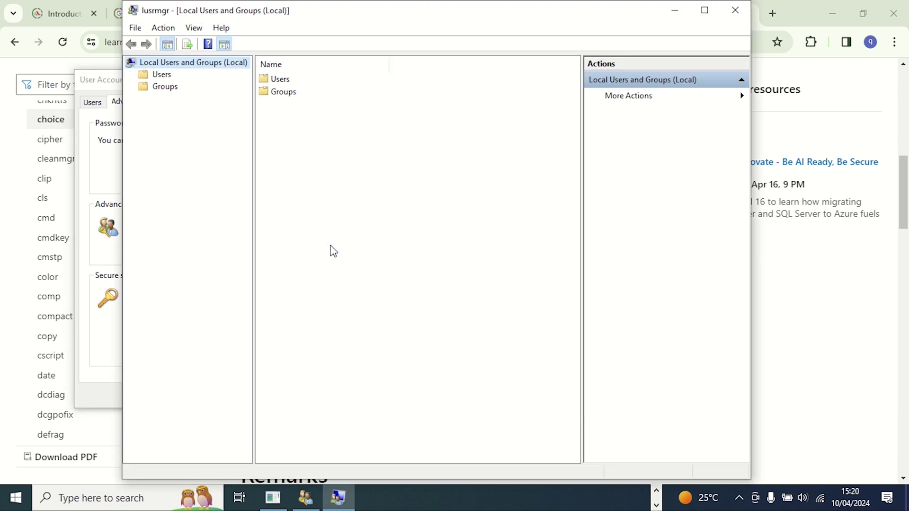
pyautogui.doubleClick(283, 83)
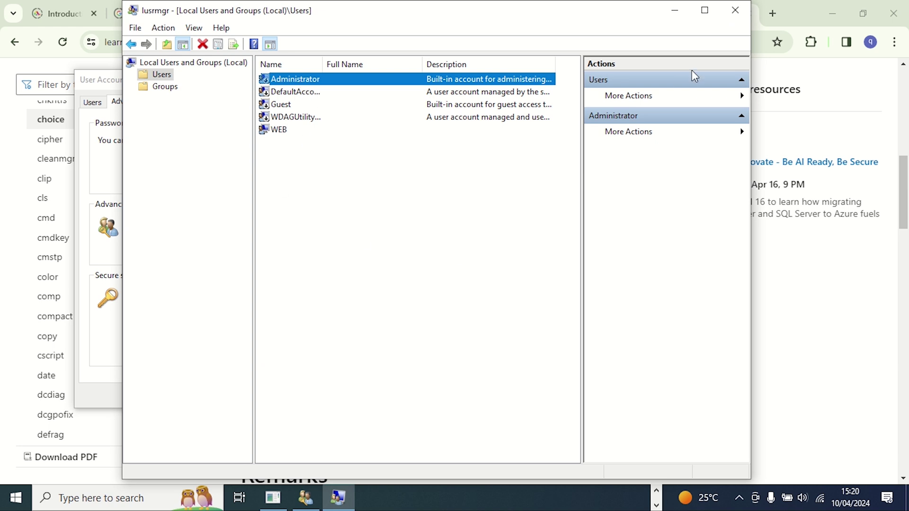
pyautogui.click(737, 11)
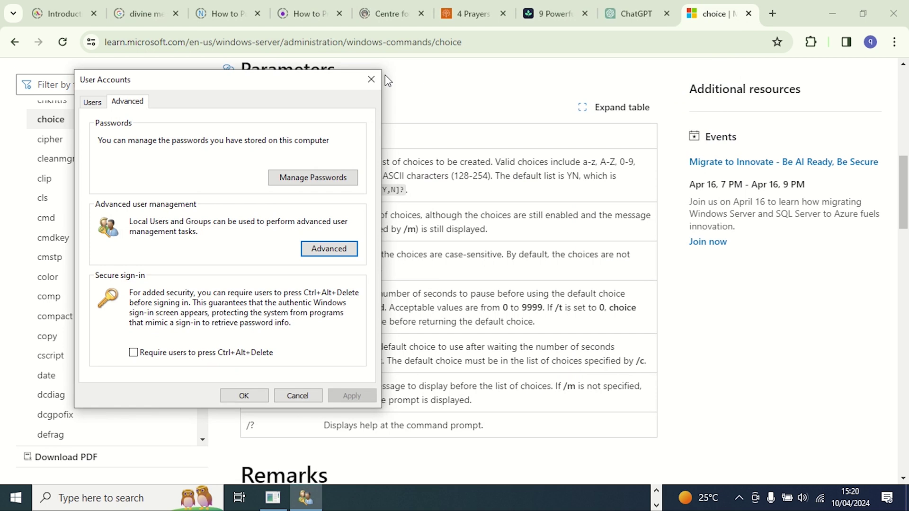
pyautogui.click(371, 80)
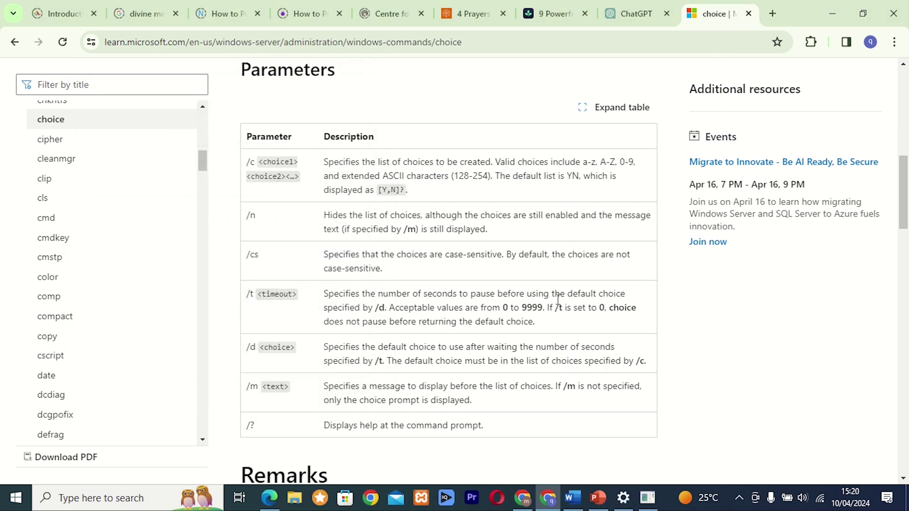
# Run cttune from the Run dialog to open the ClearType Text Tuner, and minimize the browser behind it
pyautogui.press('super+r')
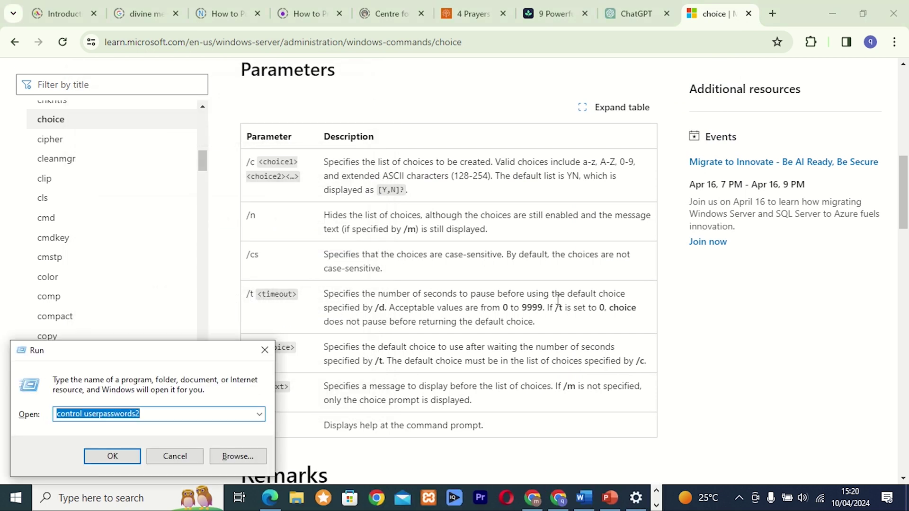
pyautogui.press('BackSpace')
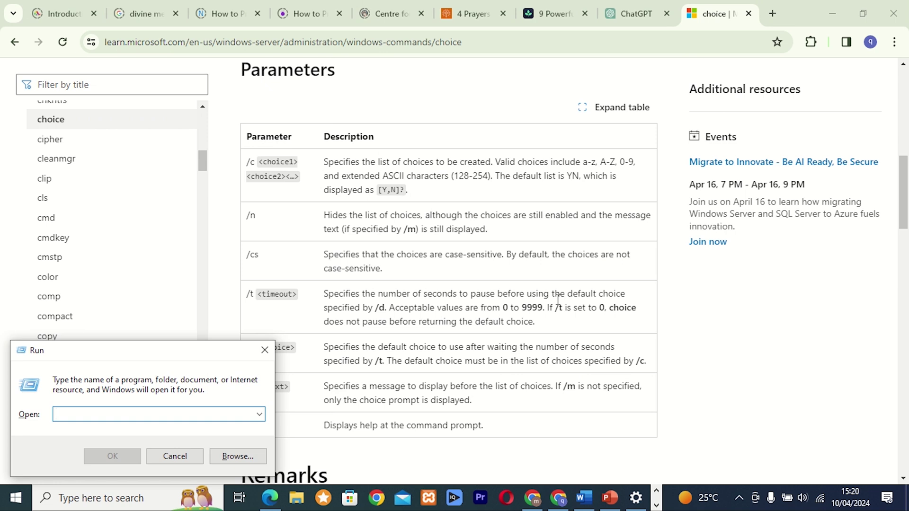
pyautogui.write('cttune')
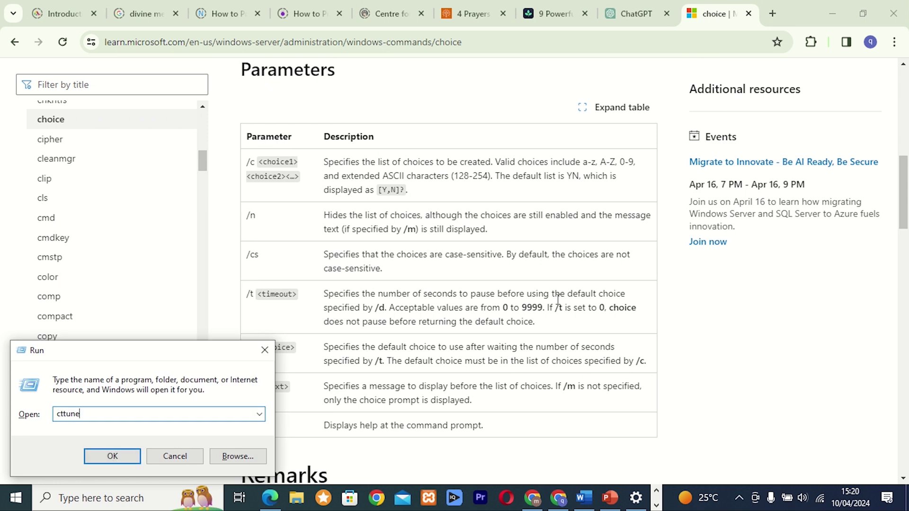
pyautogui.press('Return')
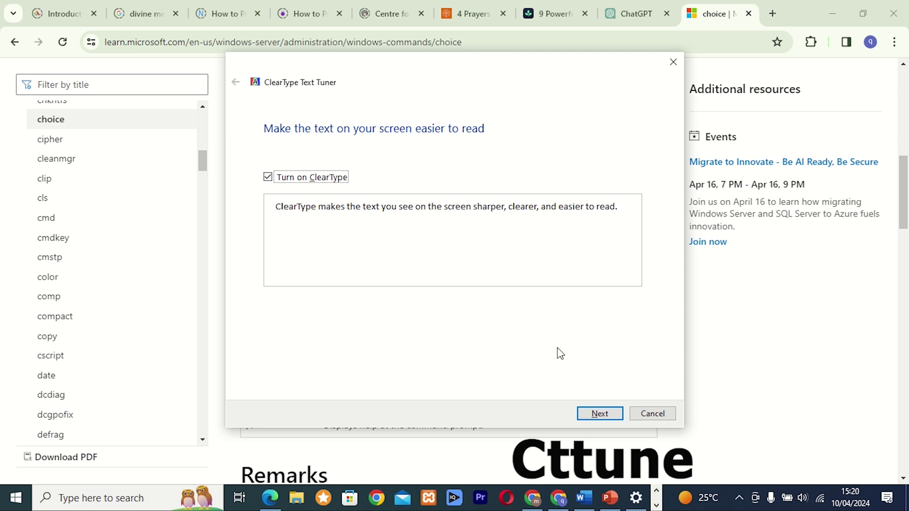
pyautogui.click(848, 13)
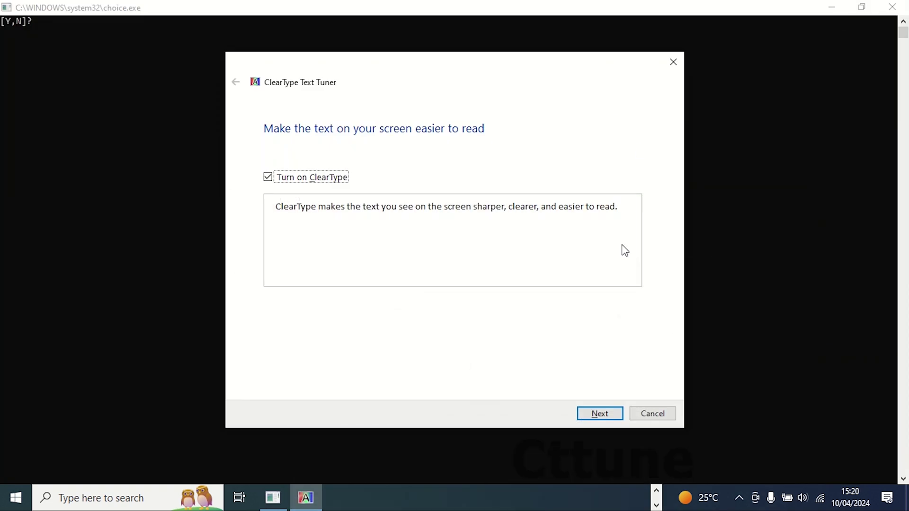
# Walk through the ClearType Text Tuner up to sample page 4 of 5, picking the second sample on page 1, and cancel the wizard
pyautogui.click(605, 416)
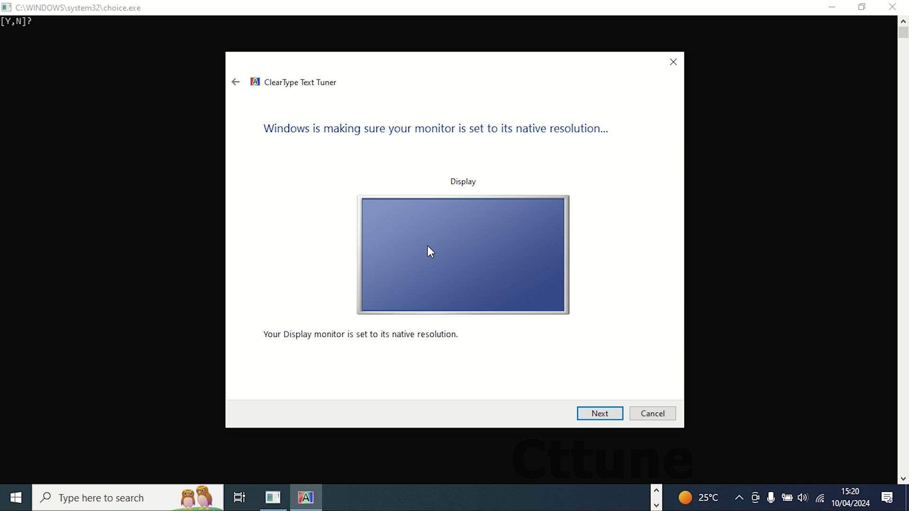
pyautogui.click(599, 413)
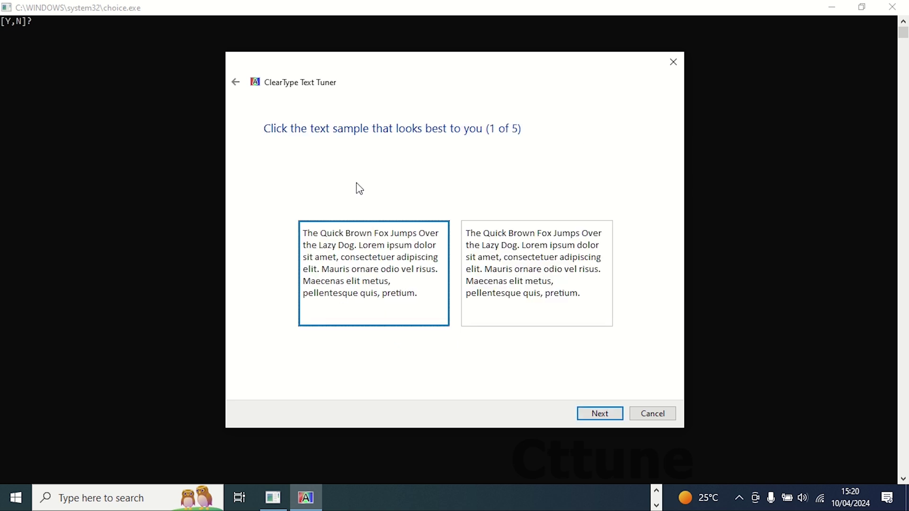
pyautogui.click(526, 262)
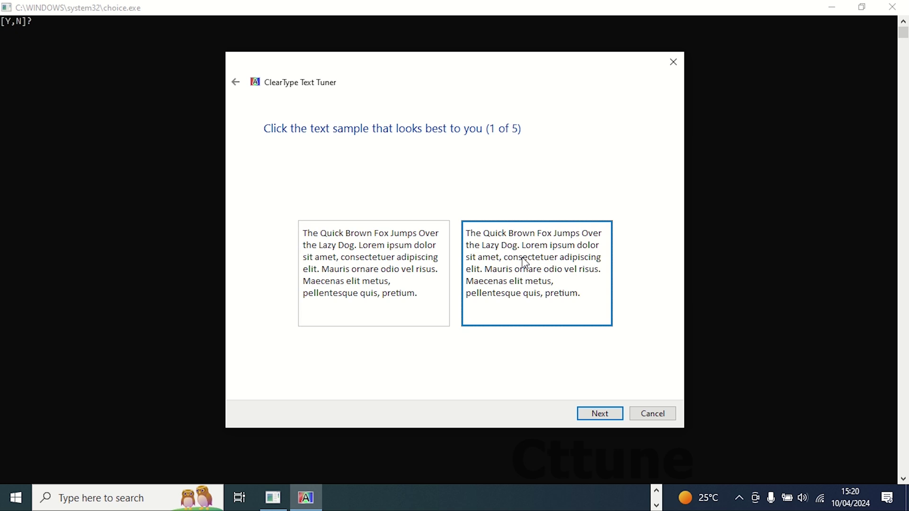
pyautogui.click(599, 414)
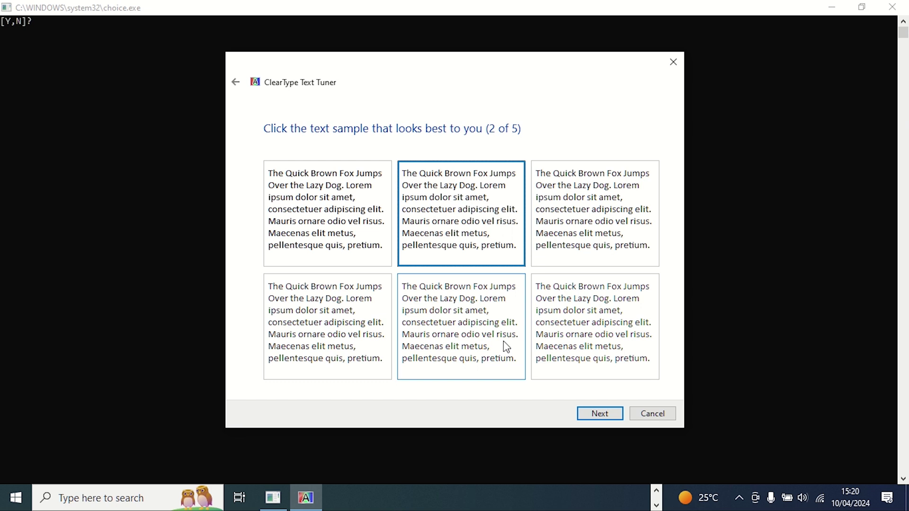
pyautogui.click(609, 415)
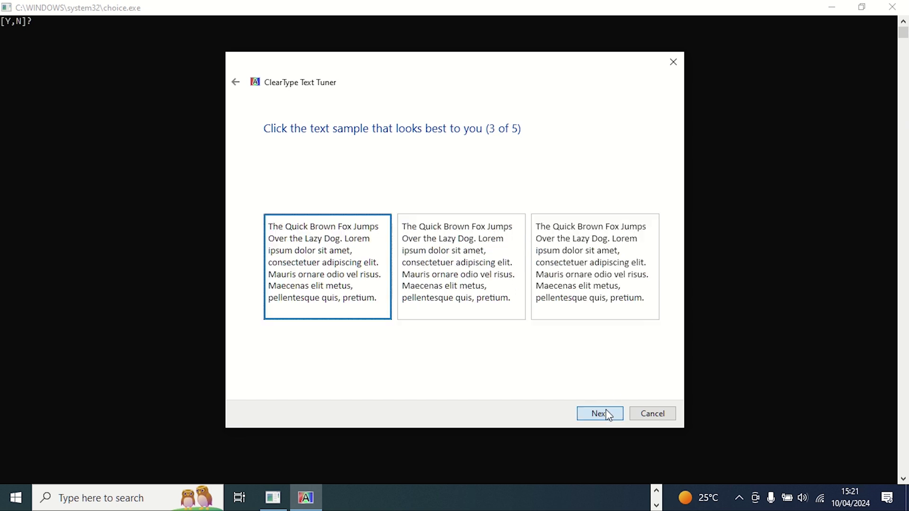
pyautogui.click(617, 418)
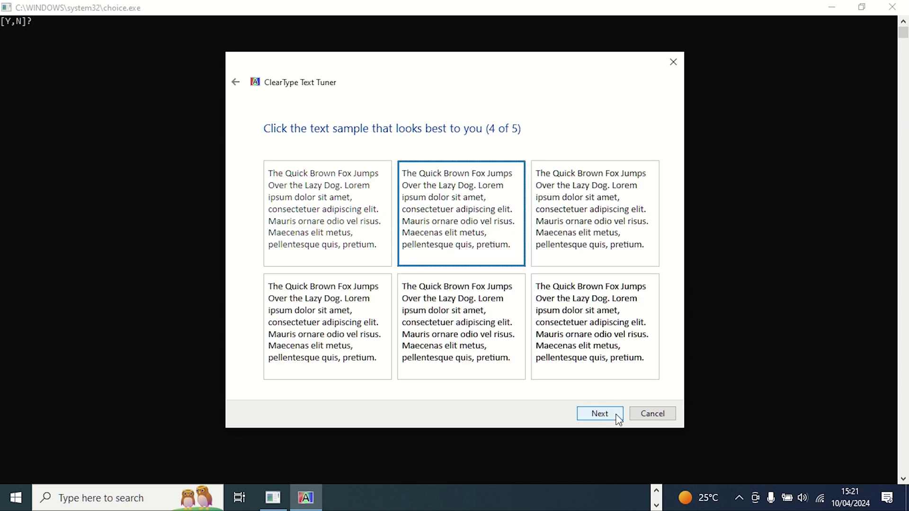
pyautogui.click(663, 420)
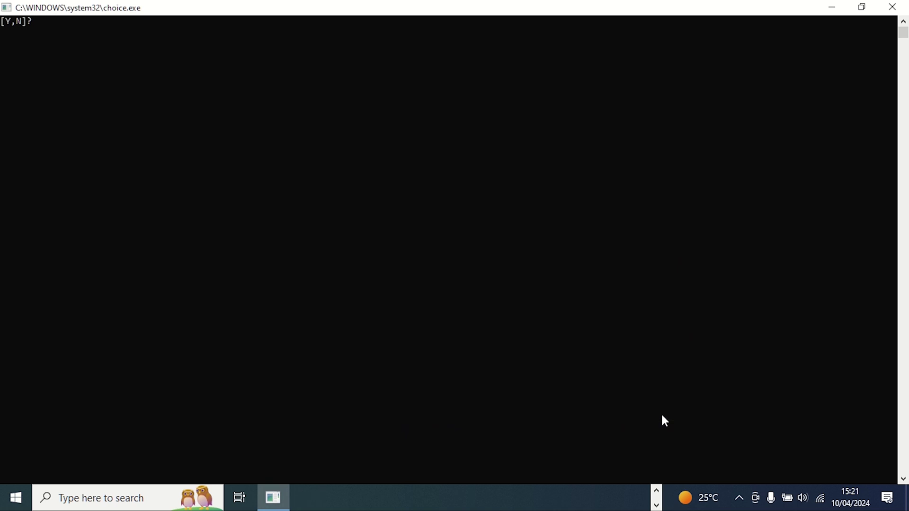
# Run dxdiag from the Run dialog to open the DirectX Diagnostic Tool
pyautogui.press('super+r')
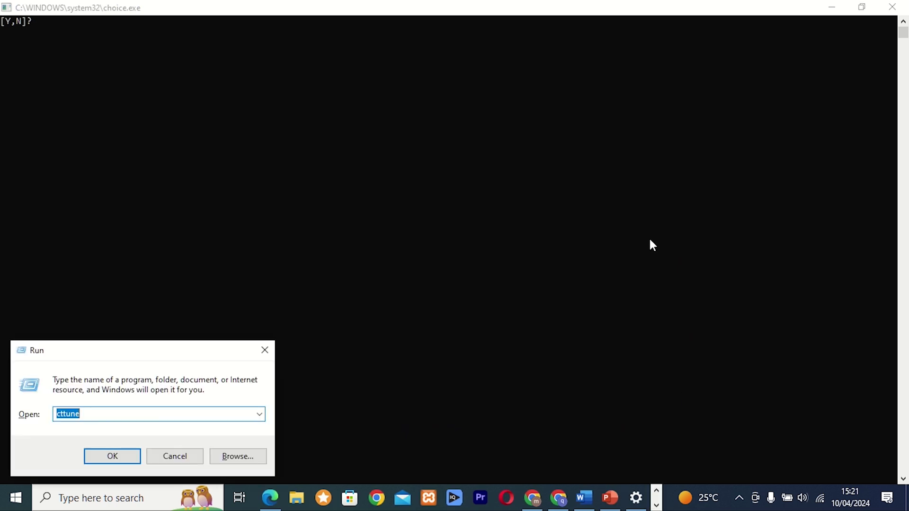
pyautogui.write('dxdiag')
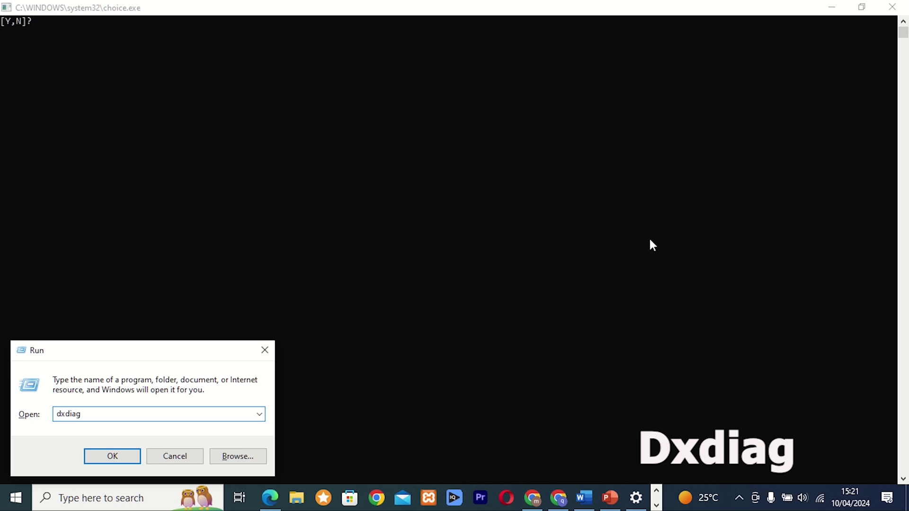
pyautogui.press('Return')
pyautogui.click(502, 298)
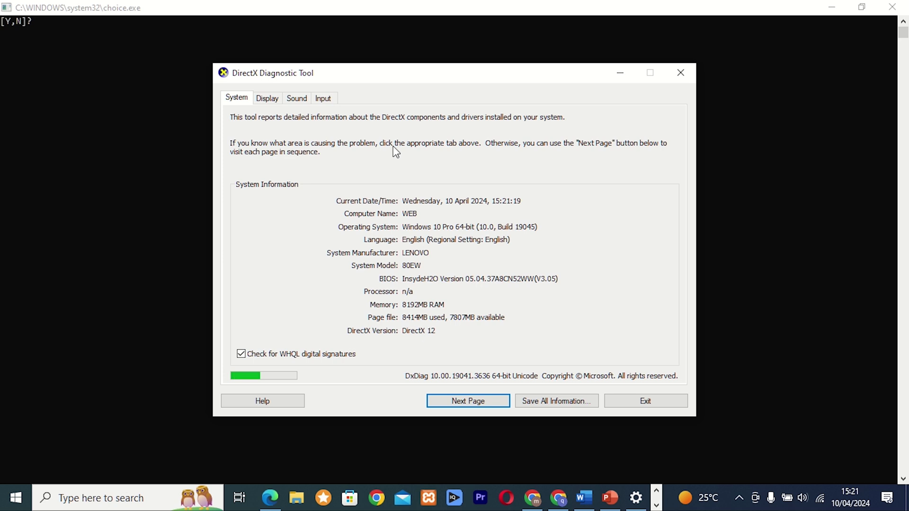
# Review the Display, Sound and Input information in the DirectX Diagnostic Tool and exit it
pyautogui.click(277, 99)
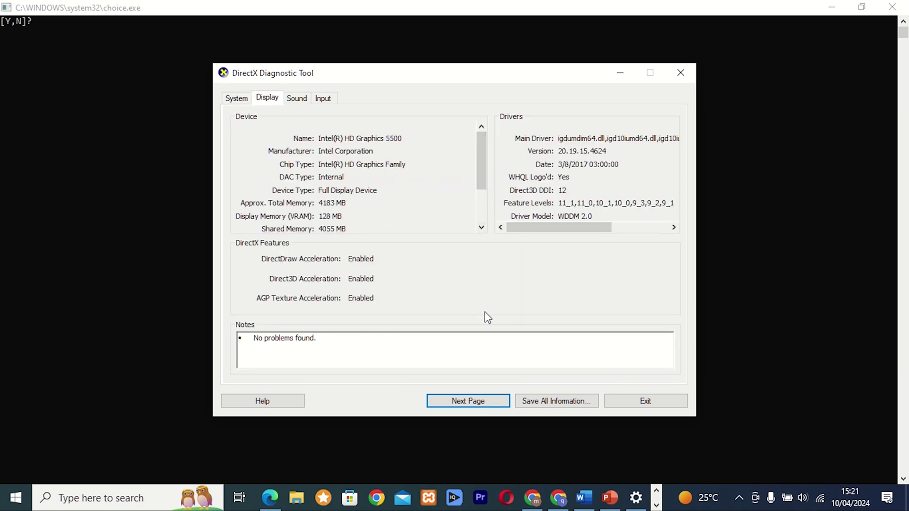
pyautogui.click(487, 400)
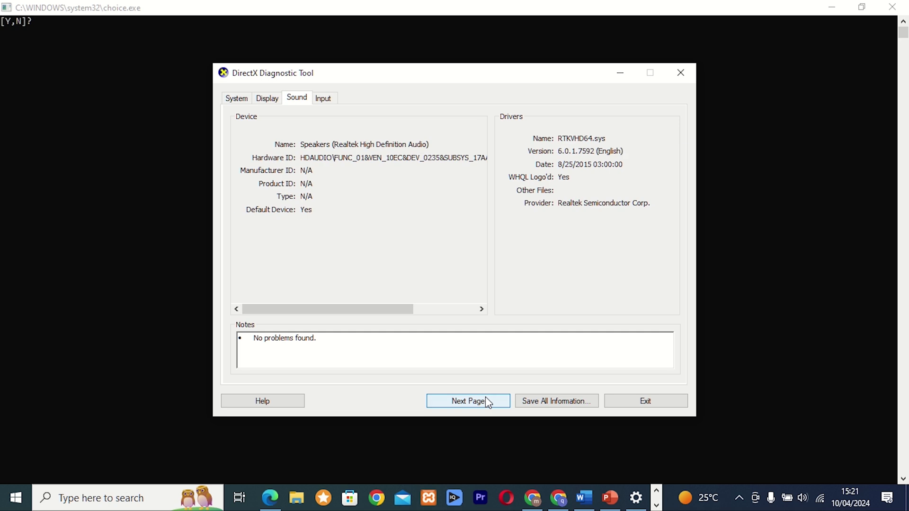
pyautogui.click(488, 402)
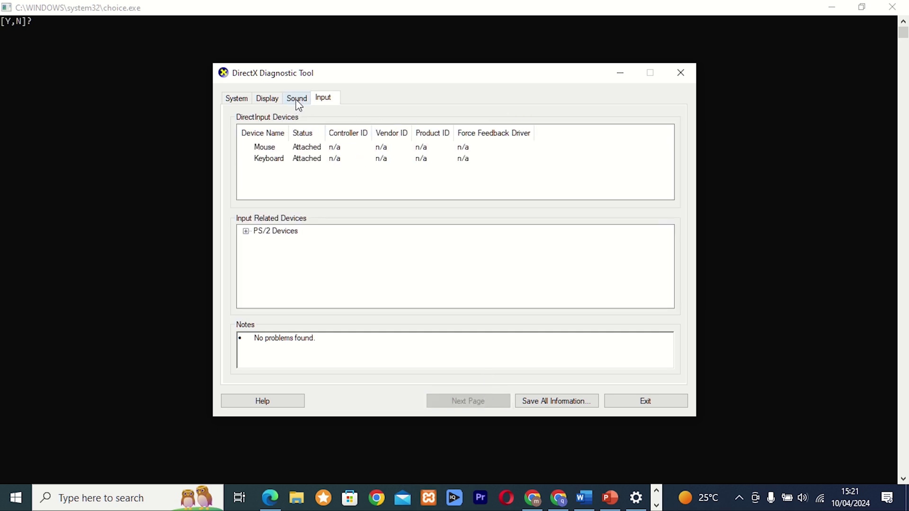
pyautogui.click(641, 402)
# Run Computerdefaults from the Run dialog to open the Default apps settings and look through the list
pyautogui.press('super+r')
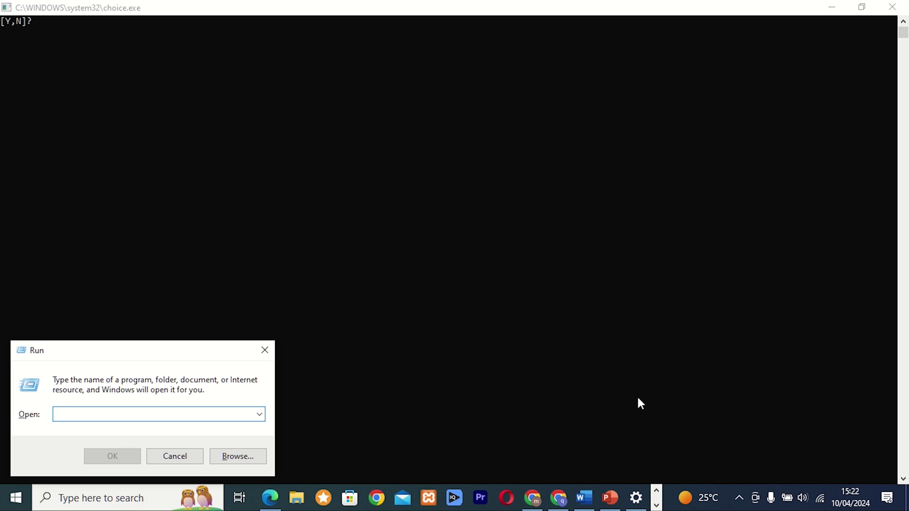
pyautogui.write('comp')
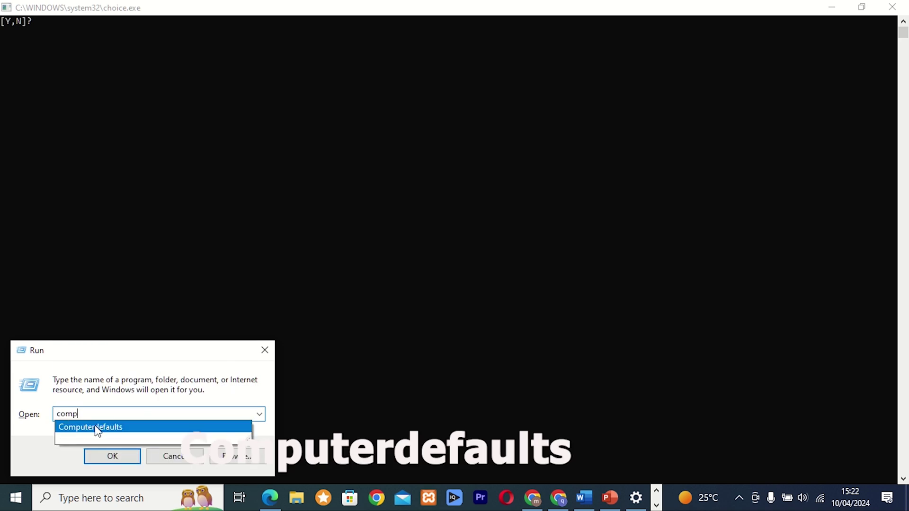
pyautogui.click(97, 429)
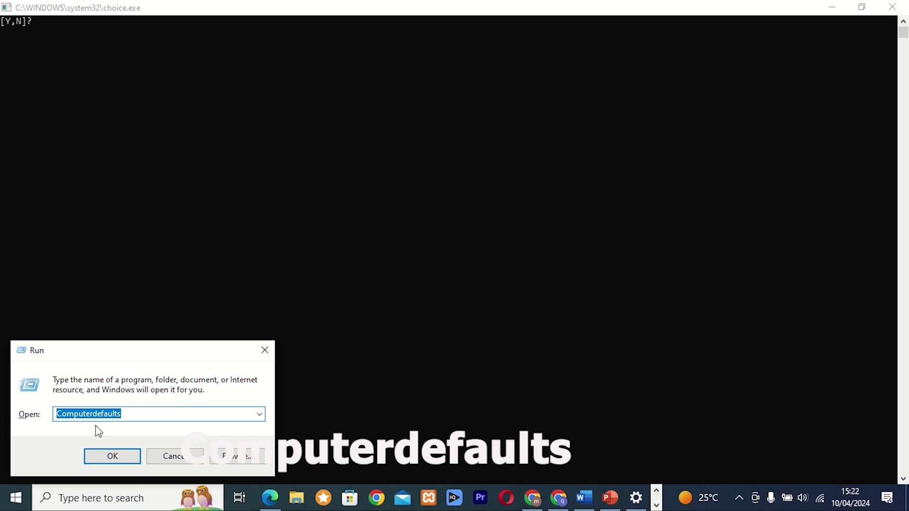
pyautogui.click(120, 459)
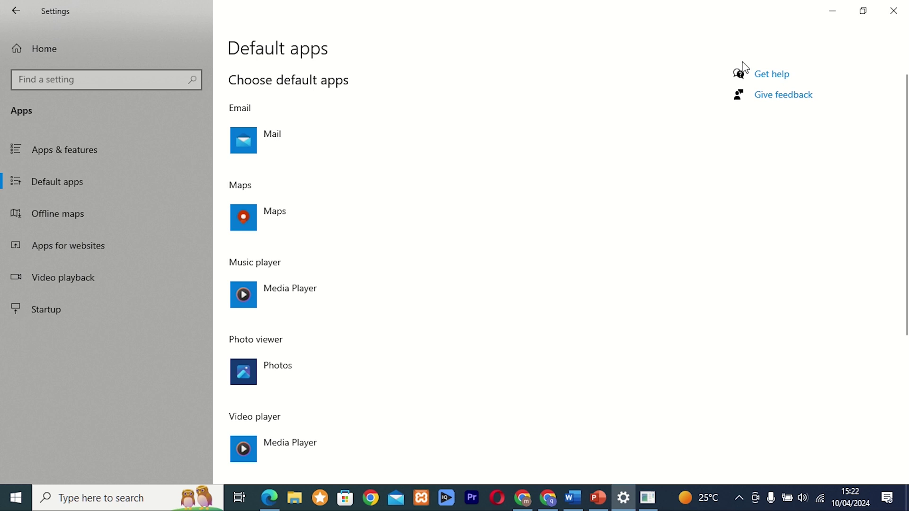
pyautogui.moveTo(908, 113); pyautogui.dragTo(888, 74)
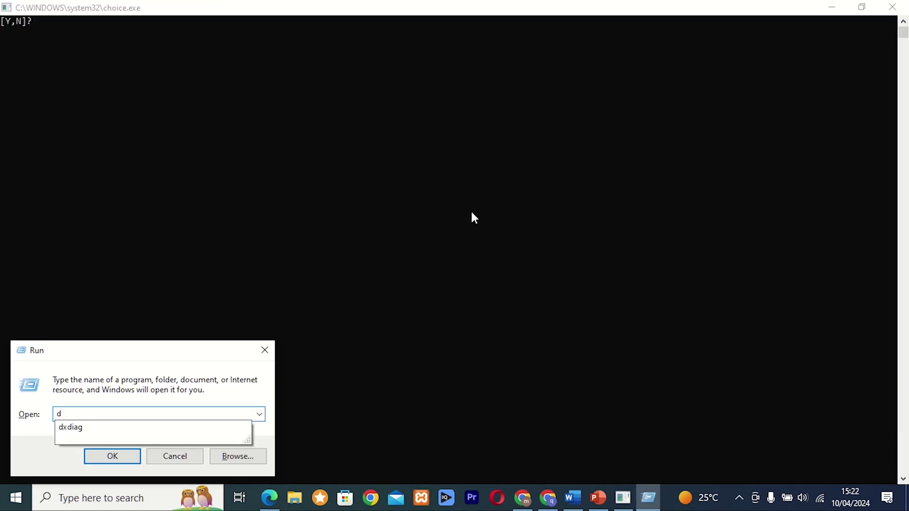
# Run diskmgmt.msc from the Run dialog to open Disk Management and maximize its window
pyautogui.write('iskmgmt.msc')
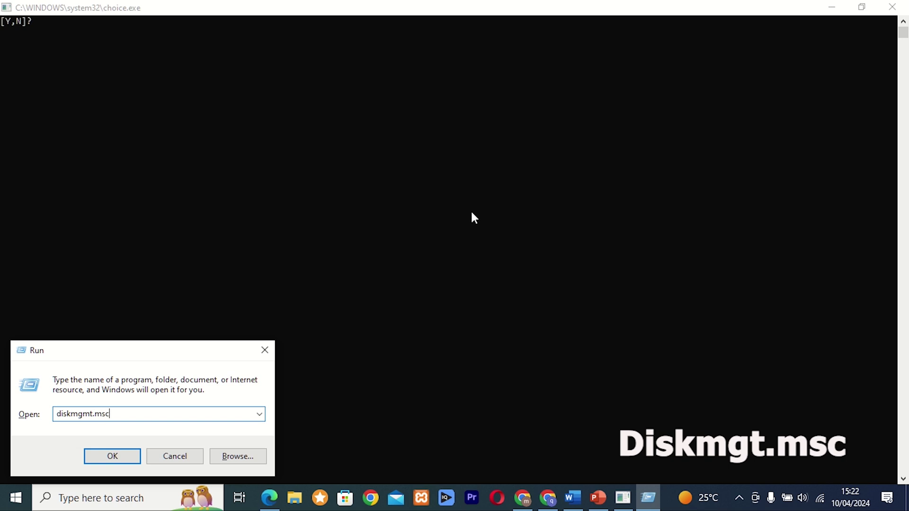
pyautogui.hotkey('ctrl', 'a')
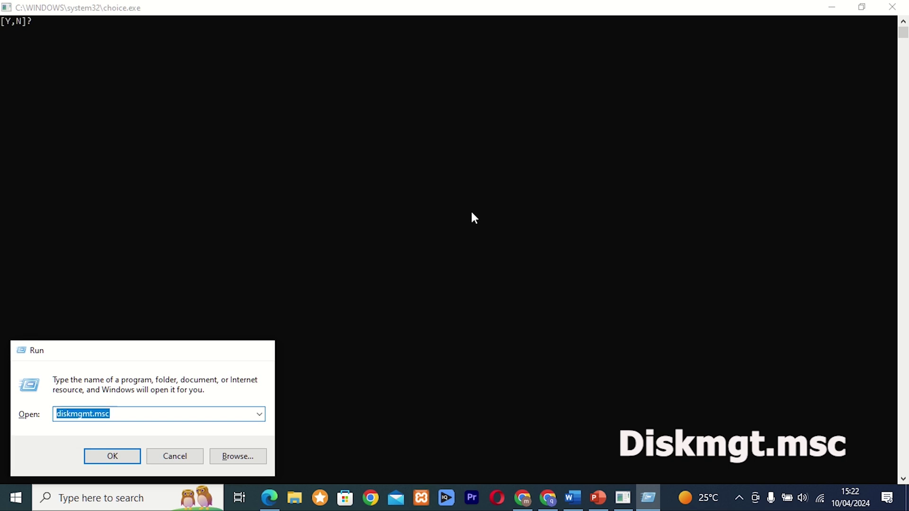
pyautogui.press('Return')
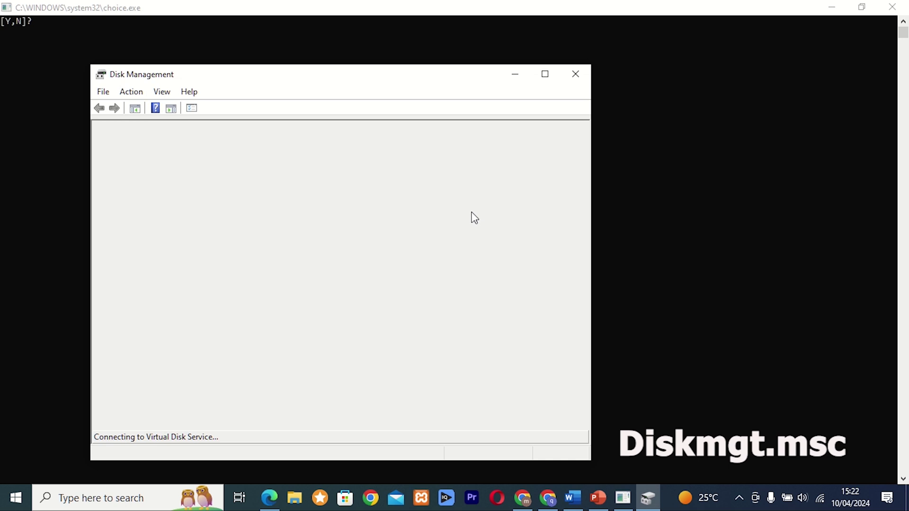
pyautogui.click(544, 82)
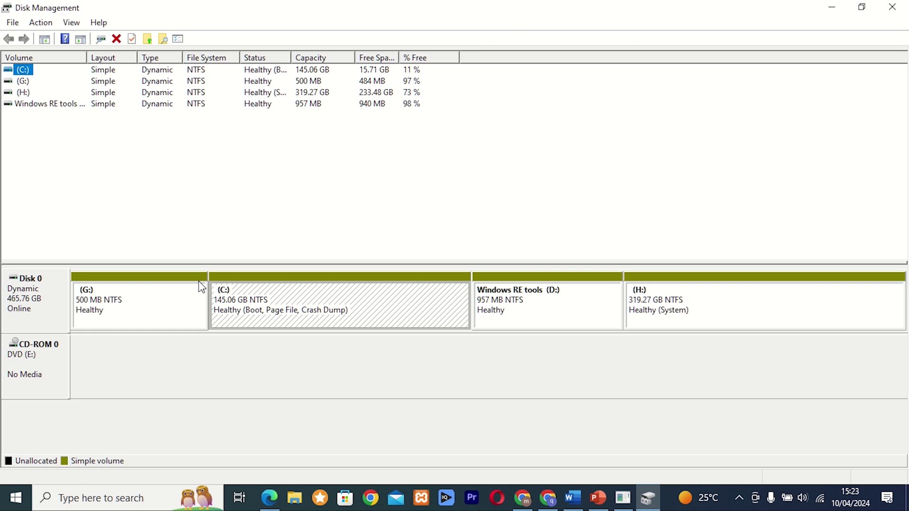
# Select the C: volume and the G: volume on Disk 0 to inspect them in Disk Management
pyautogui.click(279, 315)
pyautogui.click(163, 312)
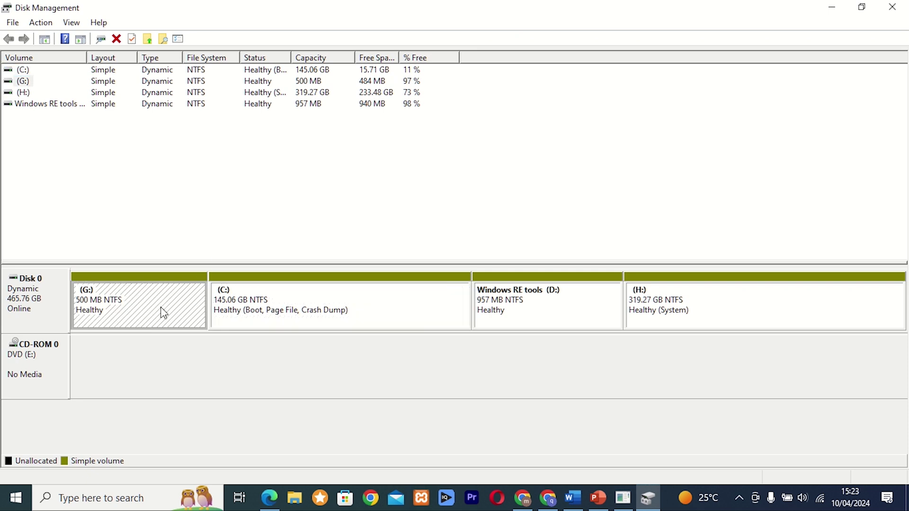
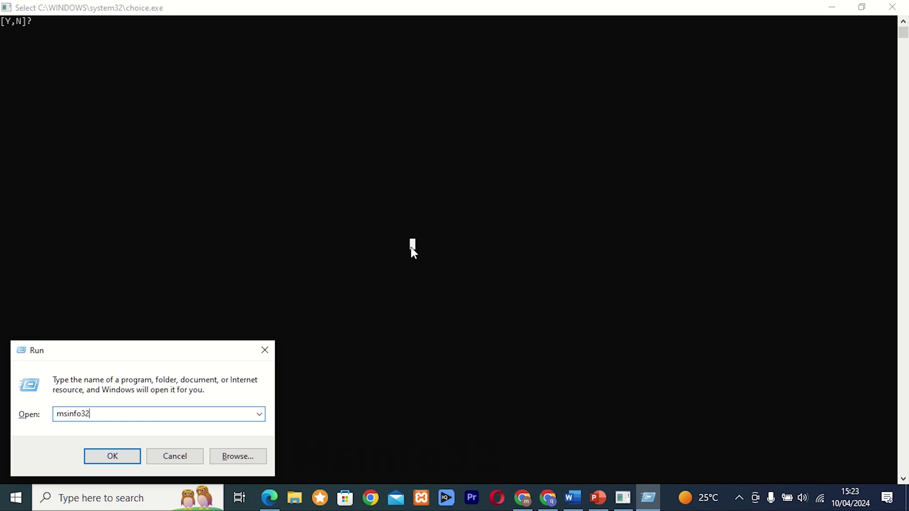
# Run msinfo32 from the Run dialog to open System Information and maximize its window
pyautogui.write('nfo32')
pyautogui.press('Return')
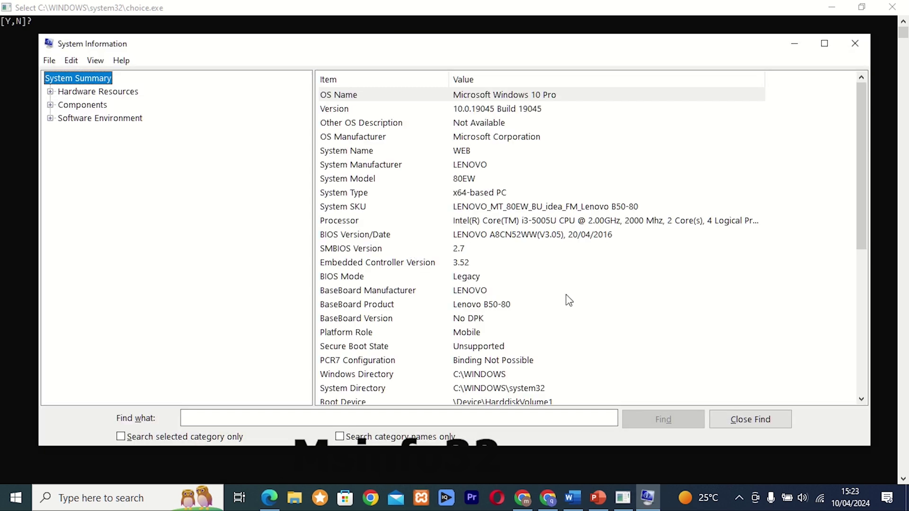
pyautogui.click(824, 43)
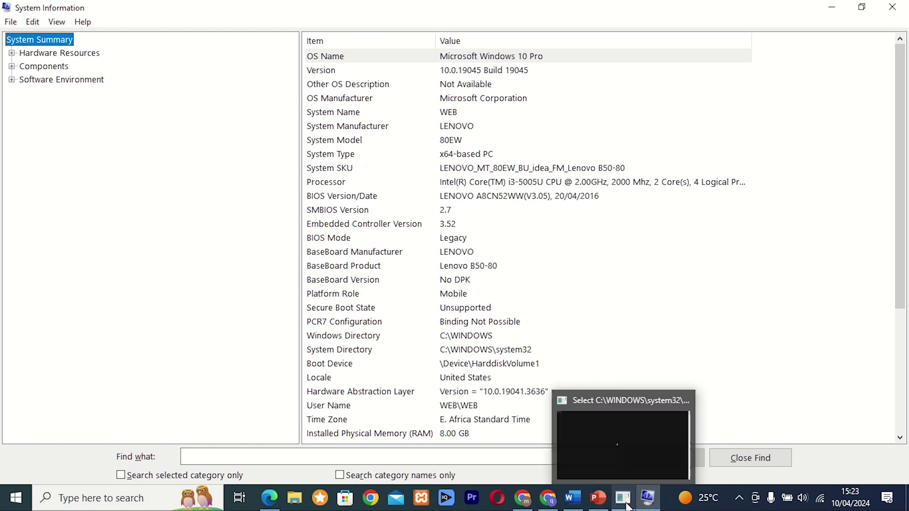
# Close the leftover choice.exe console window and look through the rest of the System Summary
pyautogui.click(695, 392)
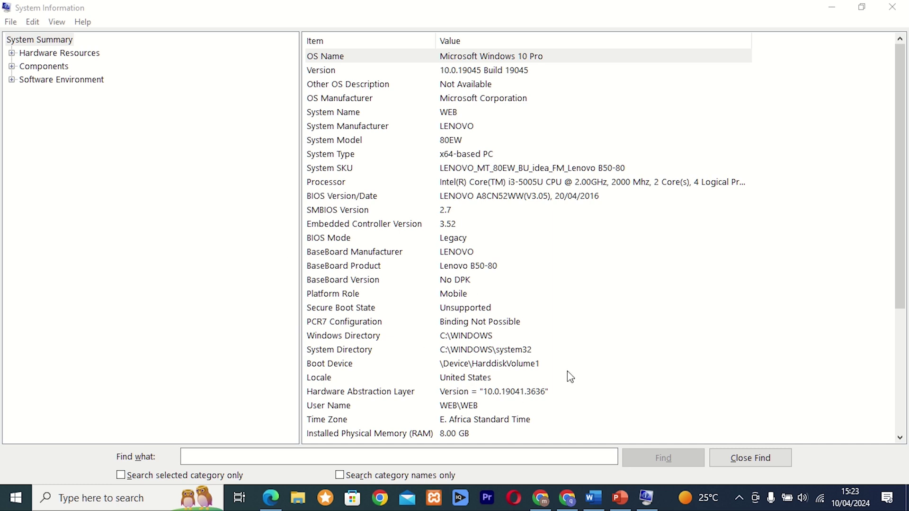
pyautogui.click(906, 262)
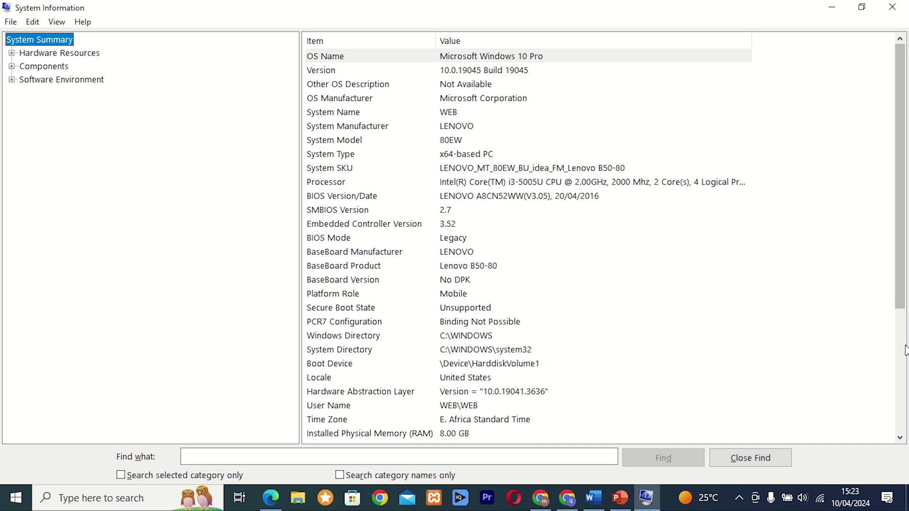
pyautogui.moveTo(902, 300); pyautogui.dragTo(907, 422)
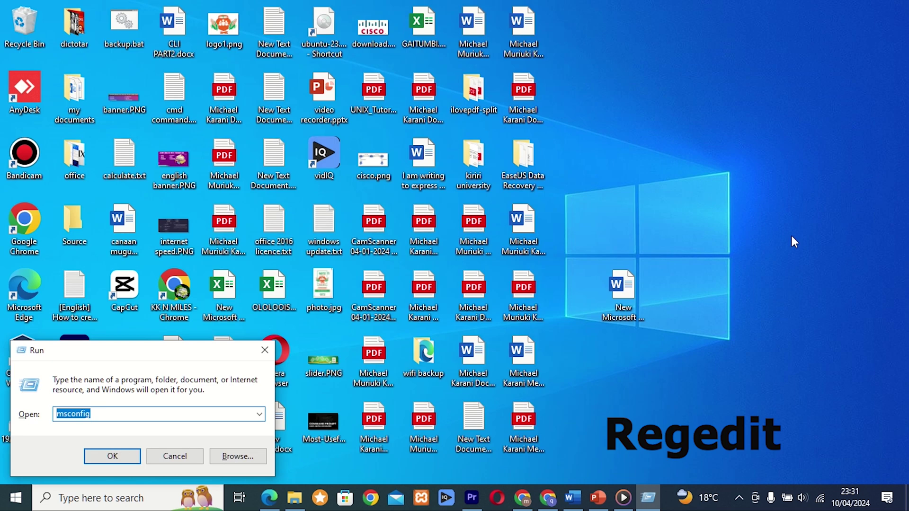
# Run regedit from the Run dialog to open the Registry Editor
pyautogui.write('reged')
pyautogui.write('it')
pyautogui.press('Return')
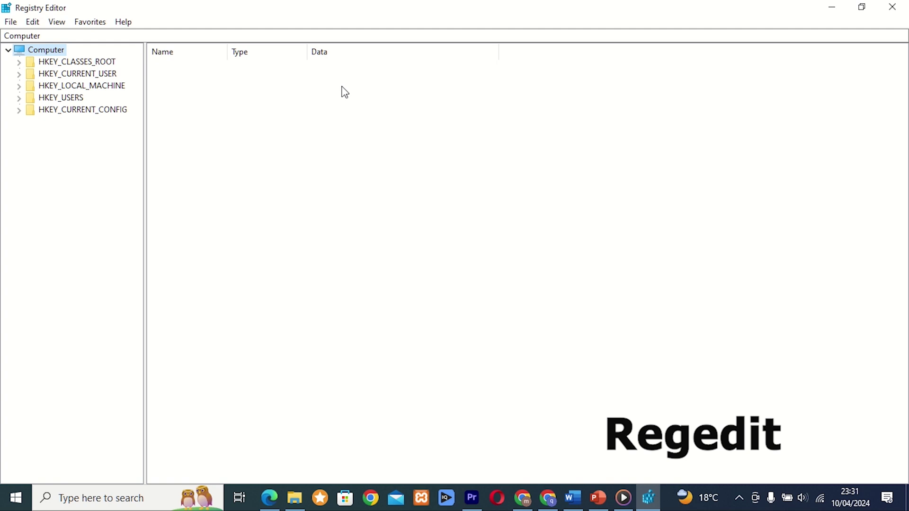
# View the values of the HKEY_CLASSES_ROOT, HKEY_CURRENT_USER, HKEY_LOCAL_MACHINE and HKEY_USERS root keys
pyautogui.click(70, 62)
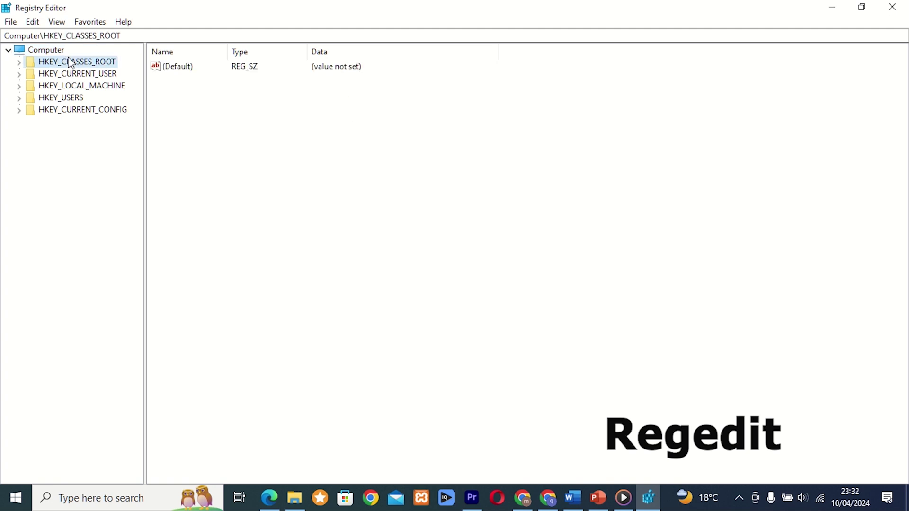
pyautogui.click(37, 76)
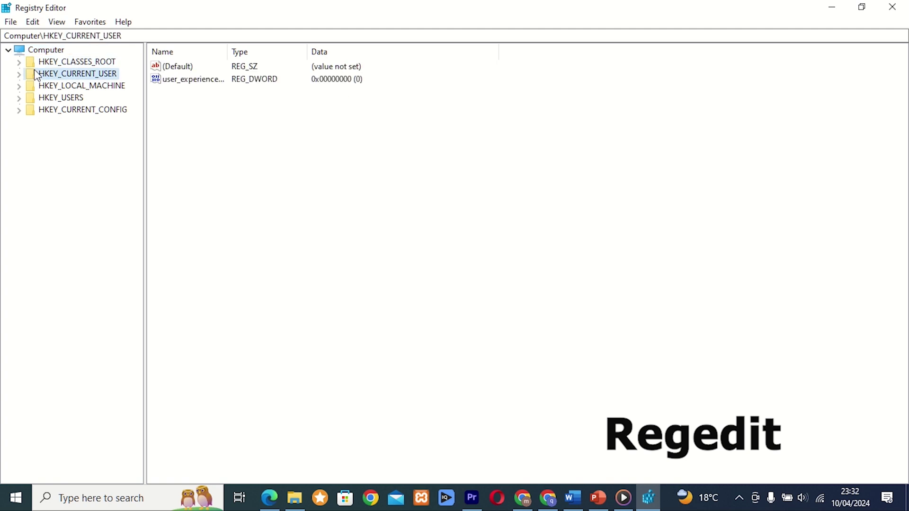
pyautogui.click(65, 87)
pyautogui.click(66, 102)
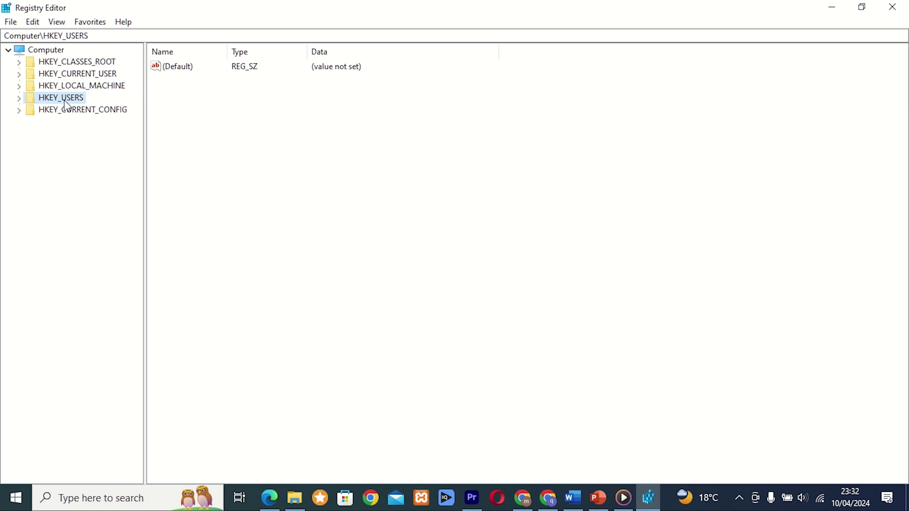
# View the subkeys of HKEY_CLASSES_ROOT, collapse that key again, and expand HKEY_USERS
pyautogui.click(52, 62)
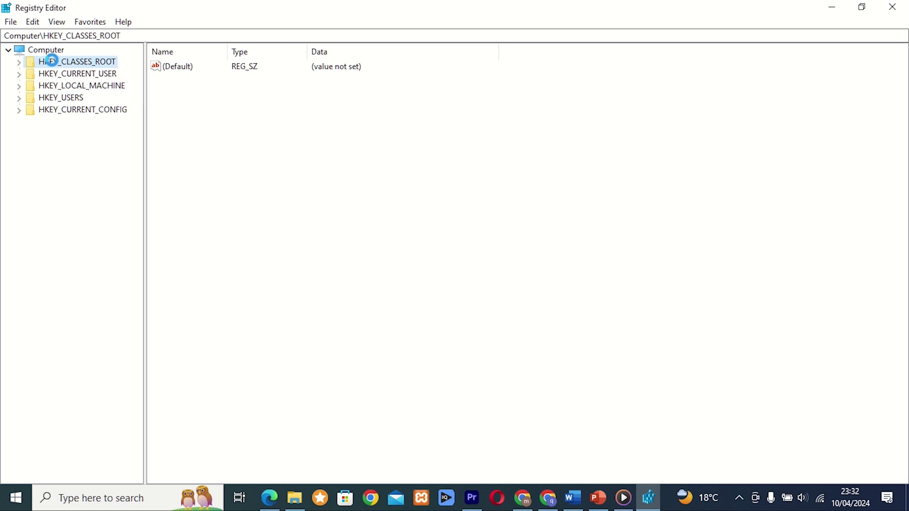
pyautogui.doubleClick(52, 61)
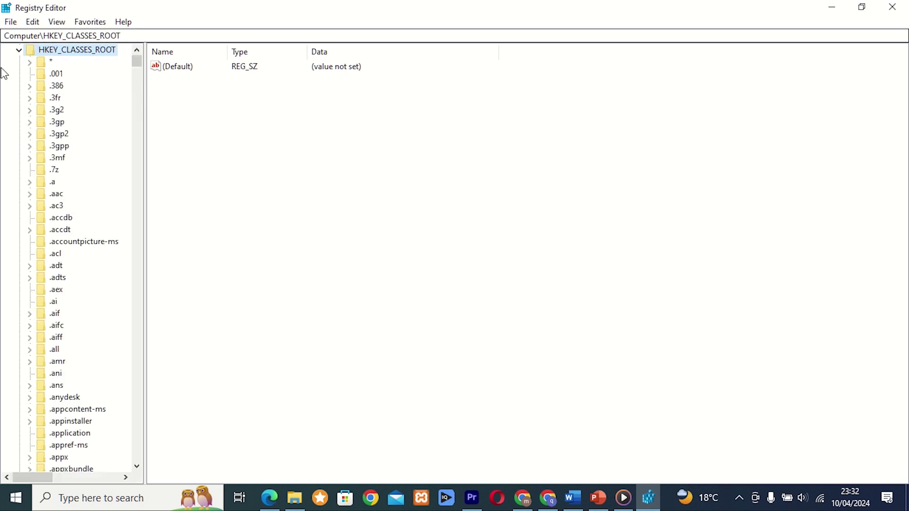
pyautogui.click(20, 50)
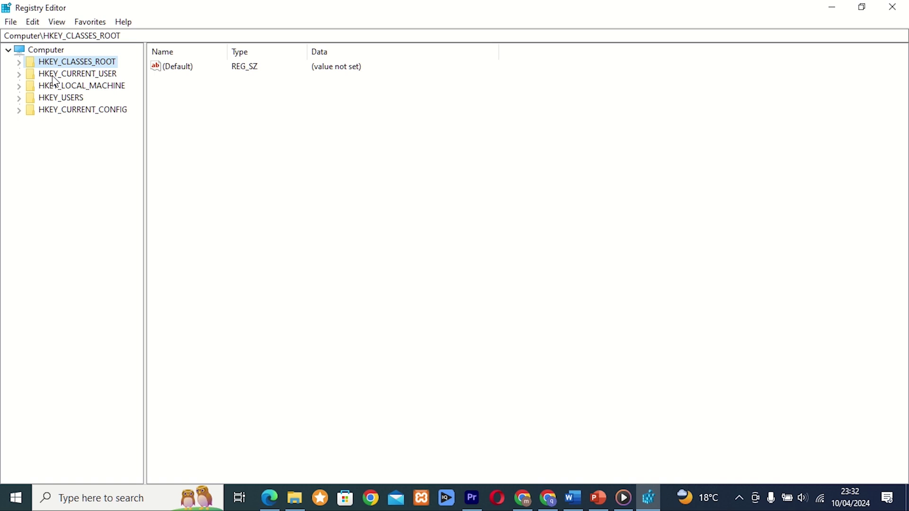
pyautogui.click(61, 87)
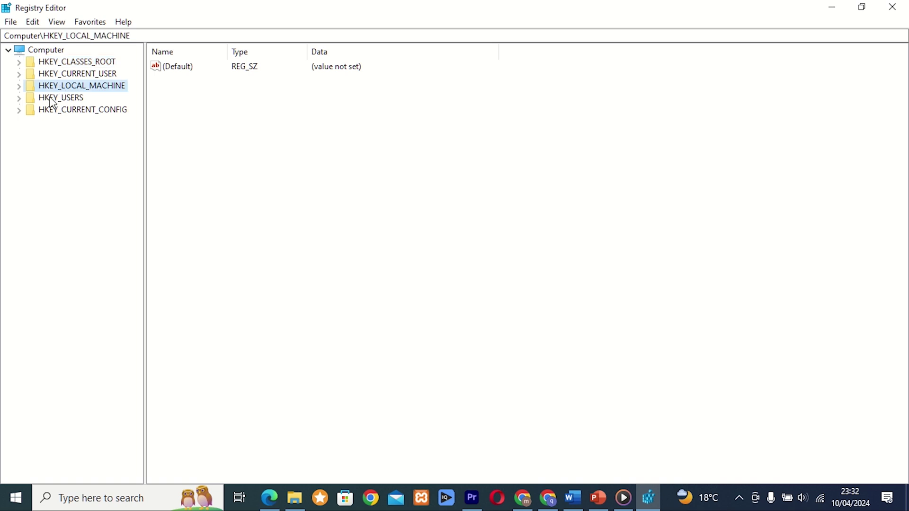
pyautogui.click(52, 100)
pyautogui.doubleClick(52, 99)
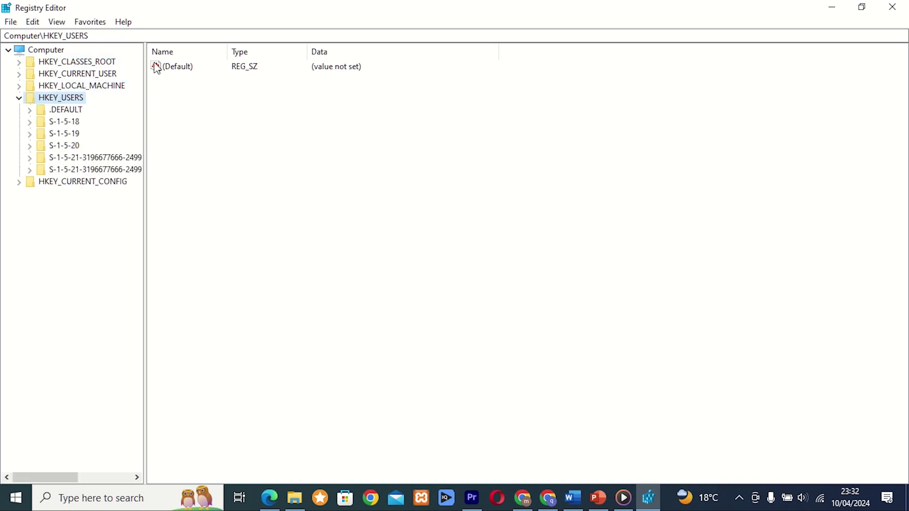
# Run msconfig from the Run dialog to open System Configuration
pyautogui.moveTo(564, 8)
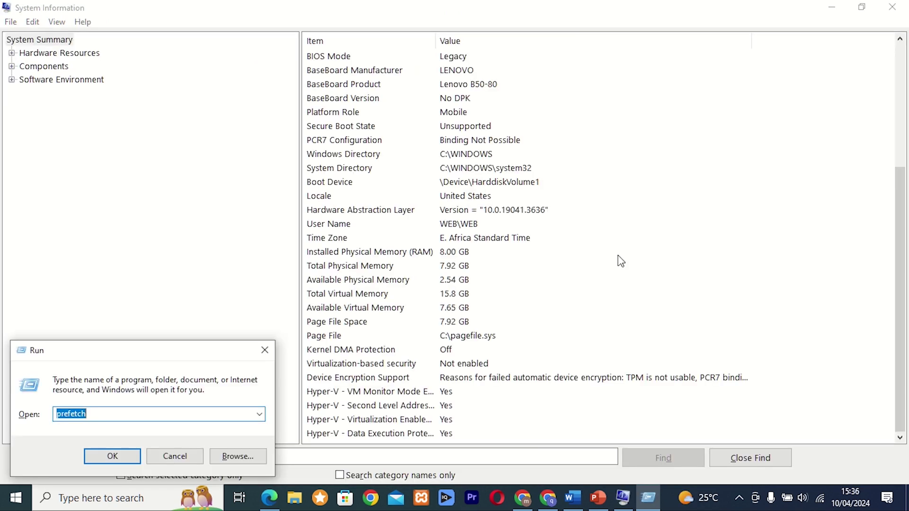
pyautogui.write('m')
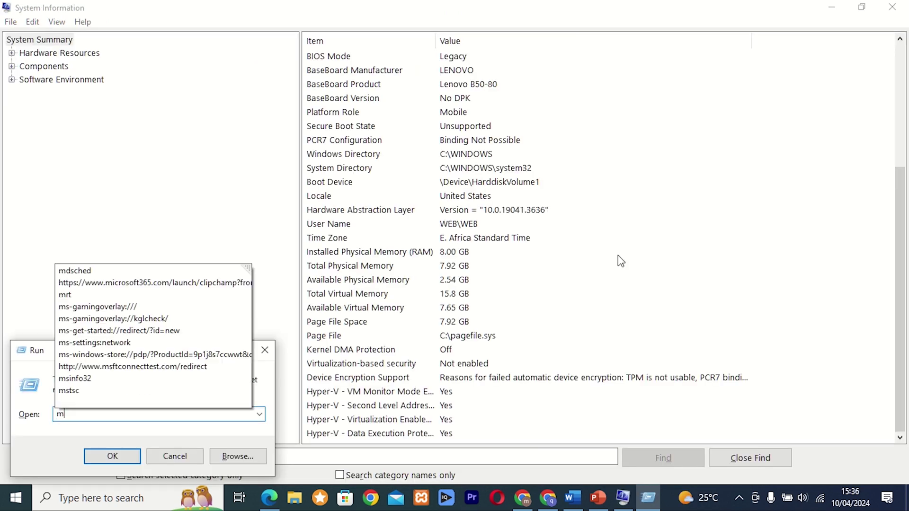
pyautogui.write('sconfig')
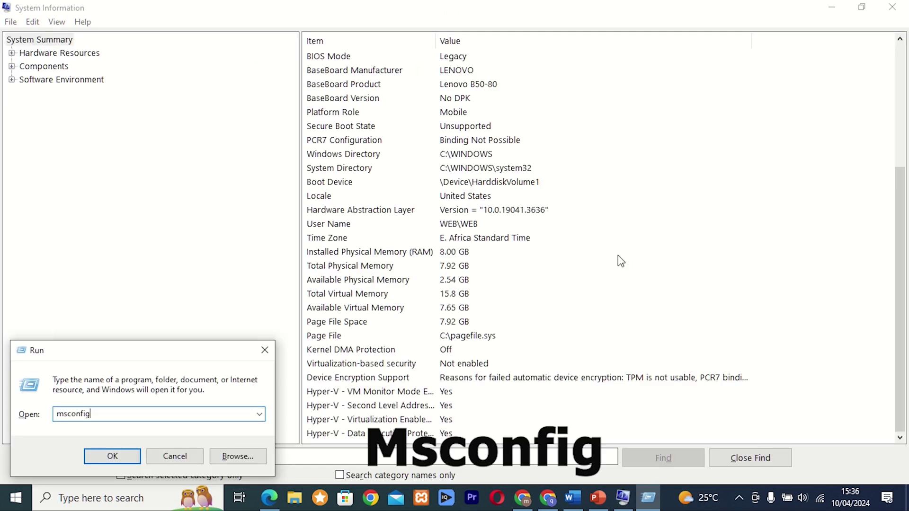
pyautogui.press('Return')
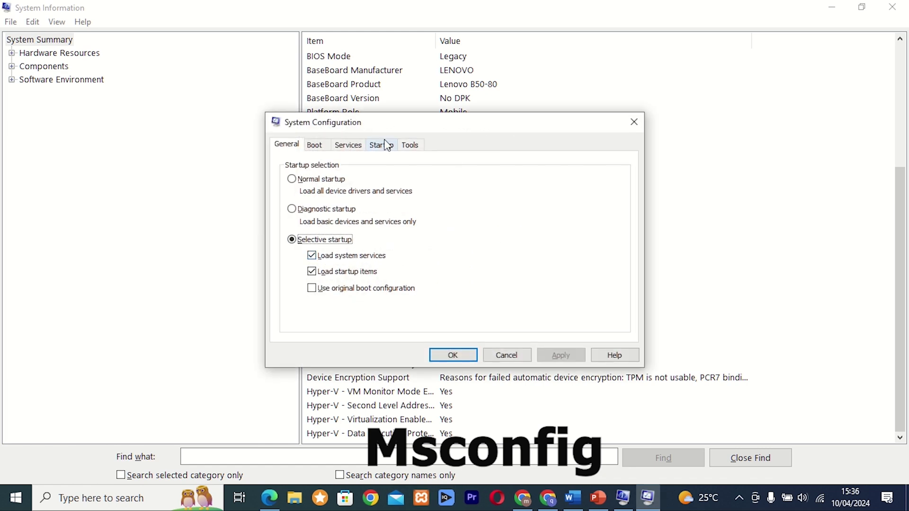
# Review the Boot, Services, Startup and Tools settings in System Configuration and close it without changes
pyautogui.click(317, 147)
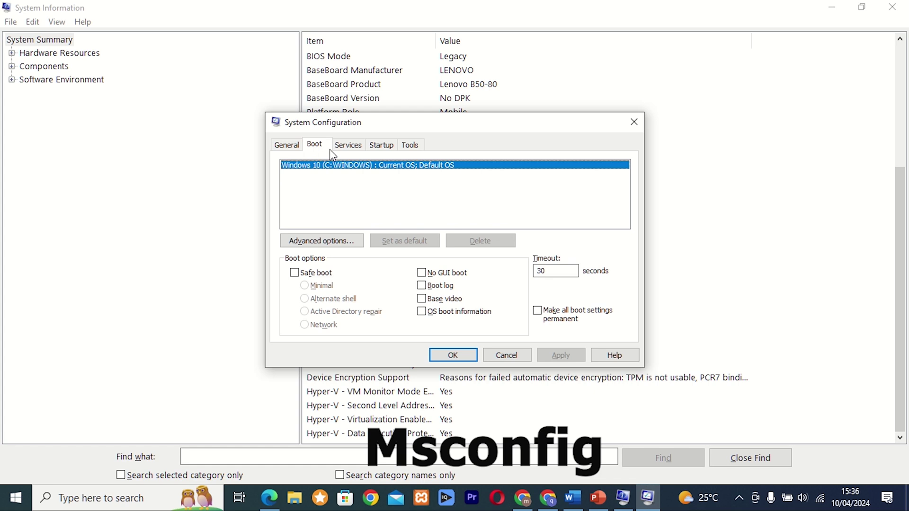
pyautogui.click(341, 148)
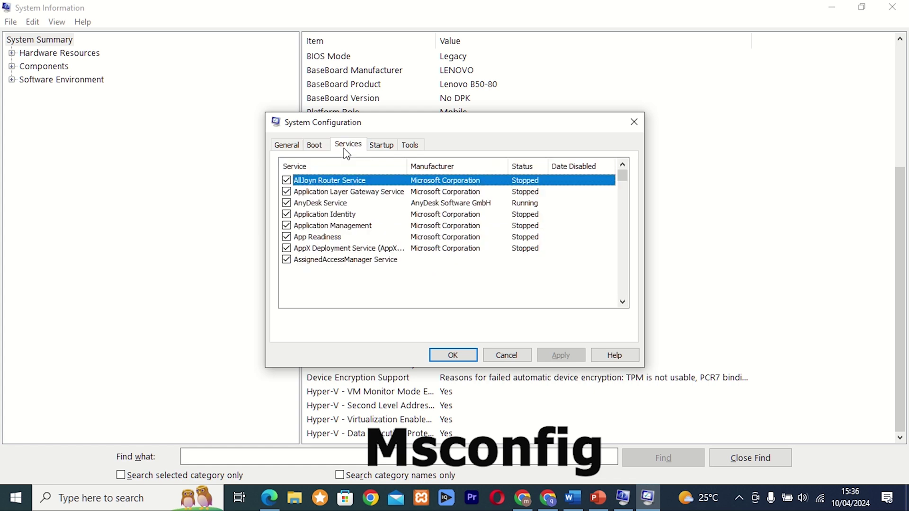
pyautogui.click(390, 147)
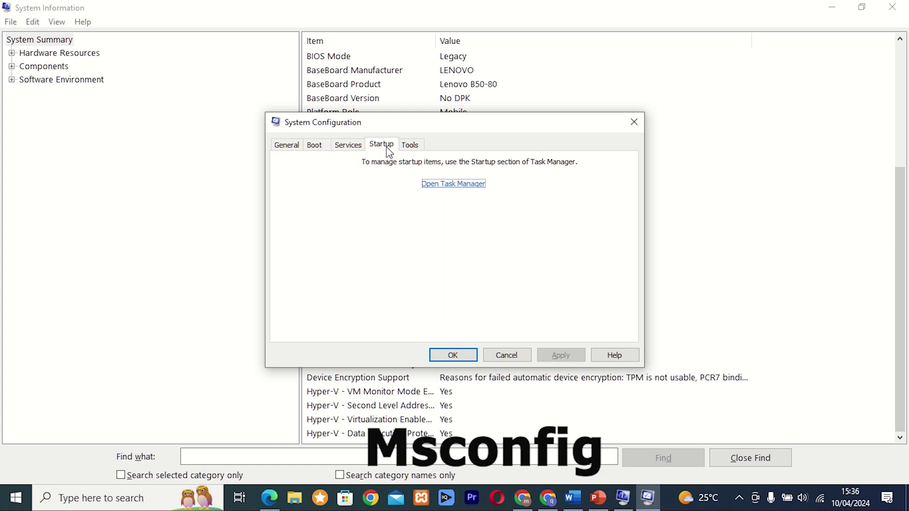
pyautogui.click(410, 151)
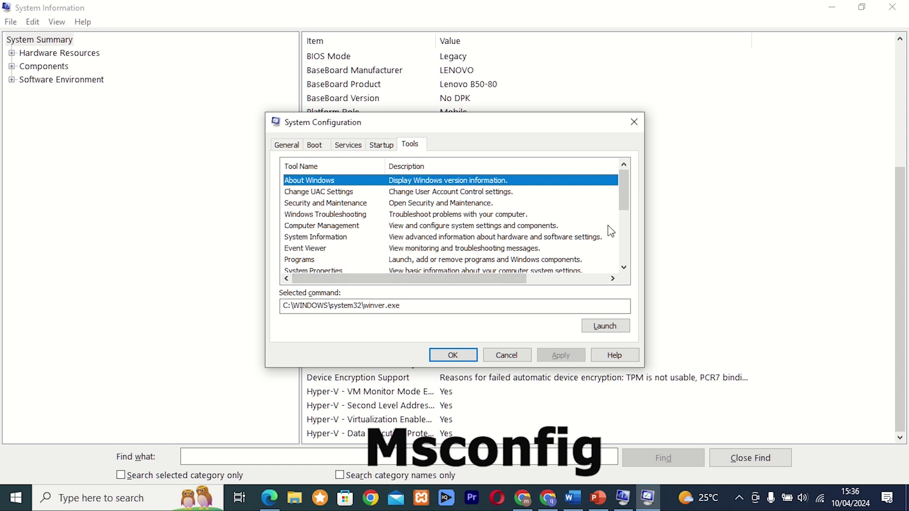
pyautogui.click(635, 124)
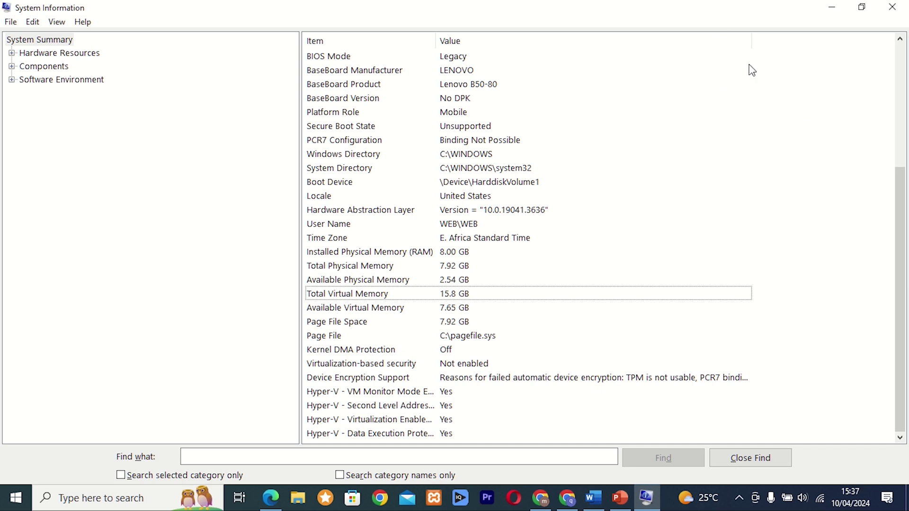
# Run powercfg.cpl from the Run dialog to open Power Options and maximize its window
pyautogui.moveTo(463, 6)
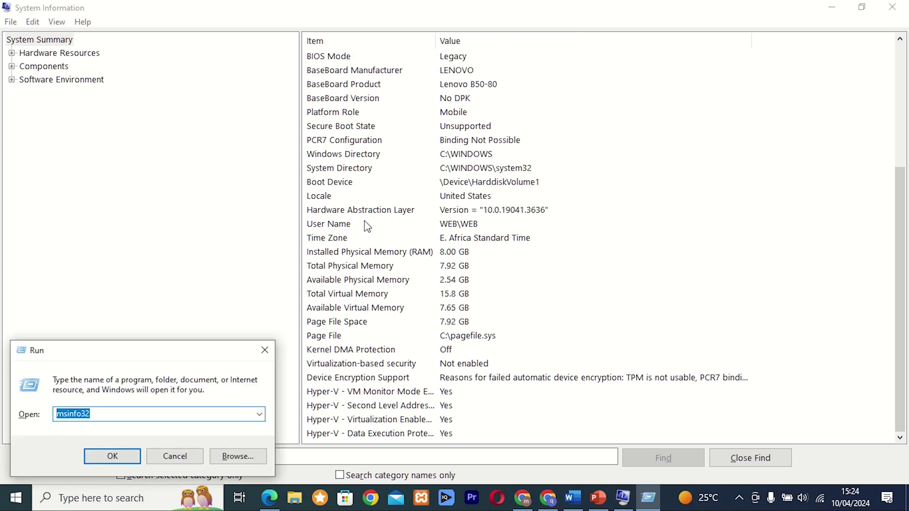
pyautogui.write('powercfg.cpl')
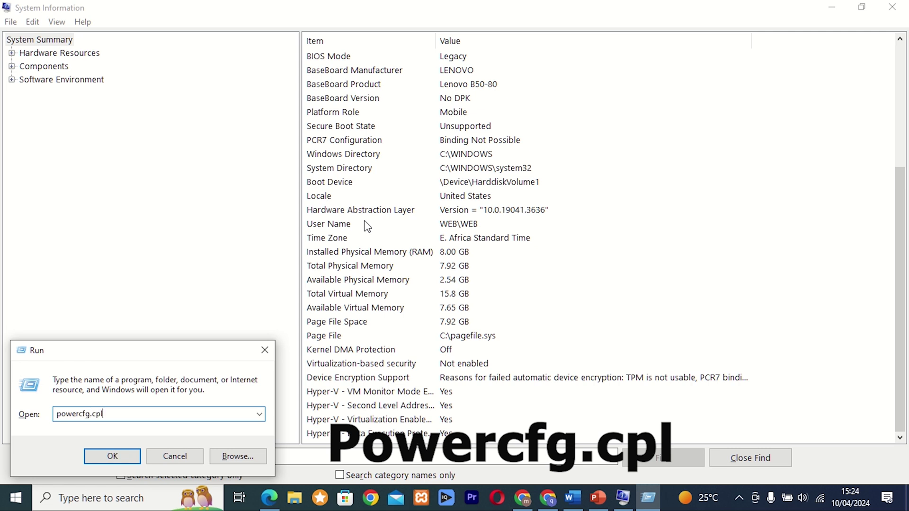
pyautogui.press('Return')
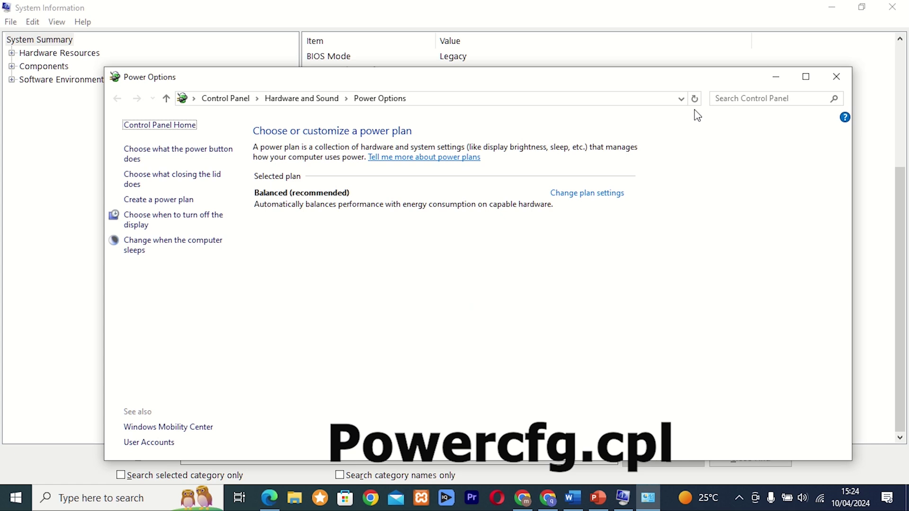
pyautogui.click(805, 77)
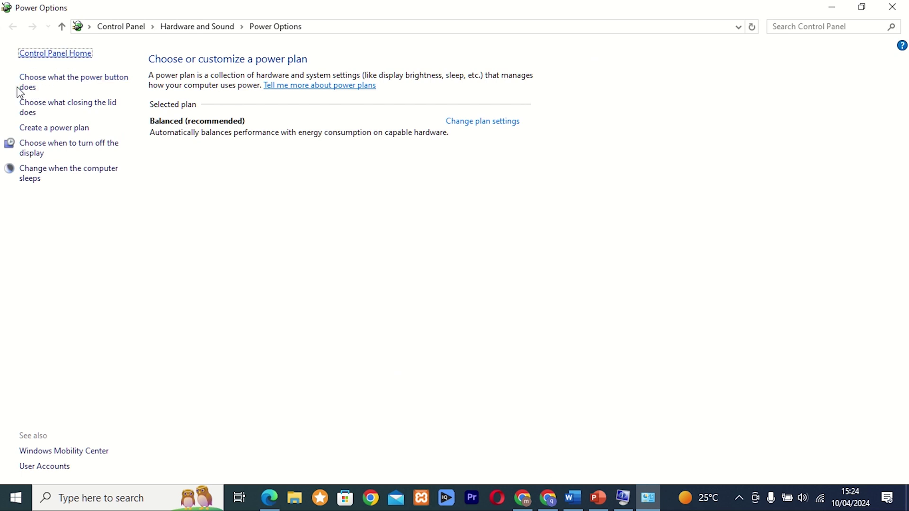
# View the power button settings, return to Power Options, and open the page for creating a power plan
pyautogui.click(85, 83)
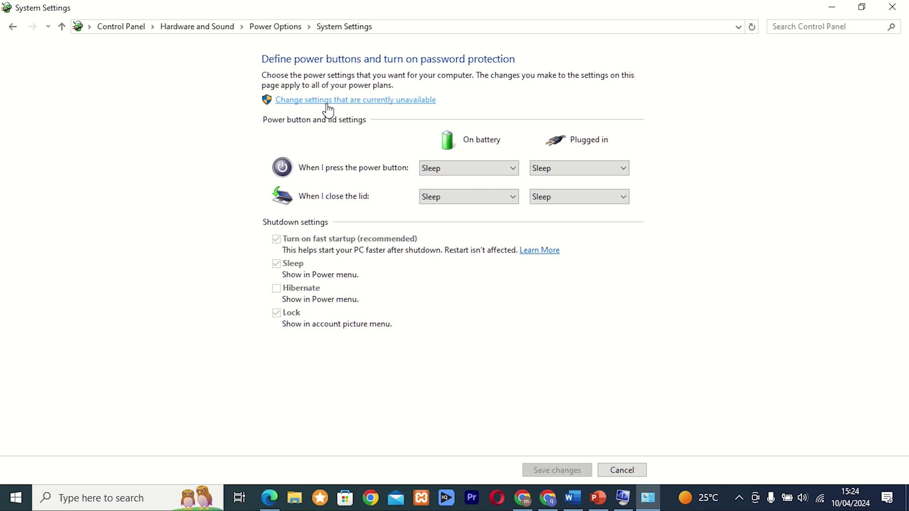
pyautogui.click(12, 28)
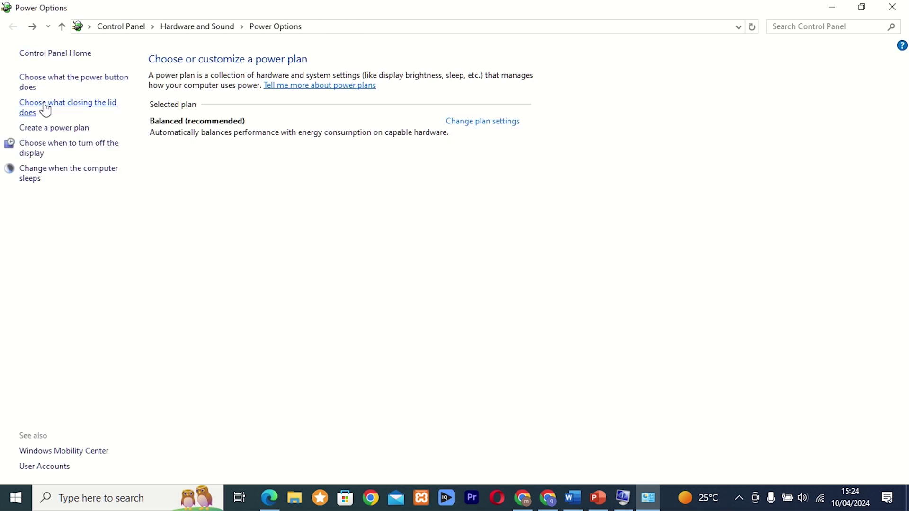
pyautogui.click(48, 129)
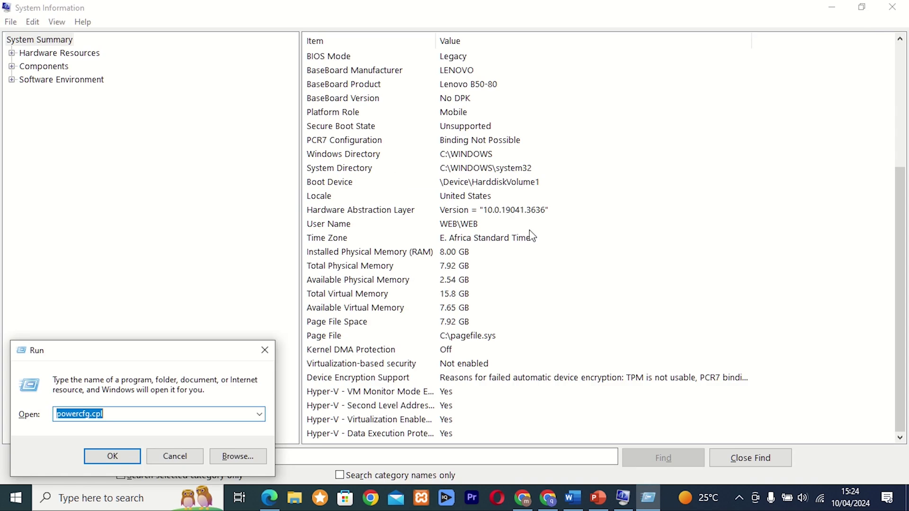
# Run winver from the Run dialog to show the Windows version information
pyautogui.write('wi')
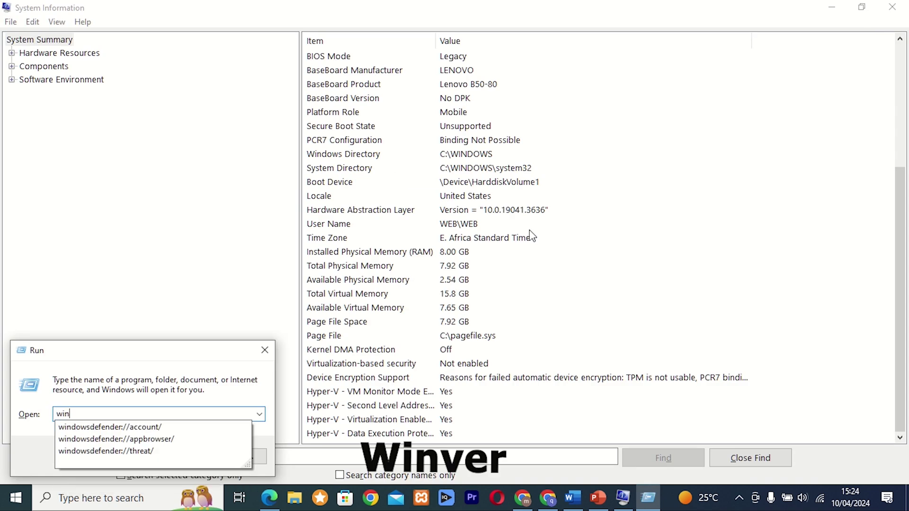
pyautogui.write('nver')
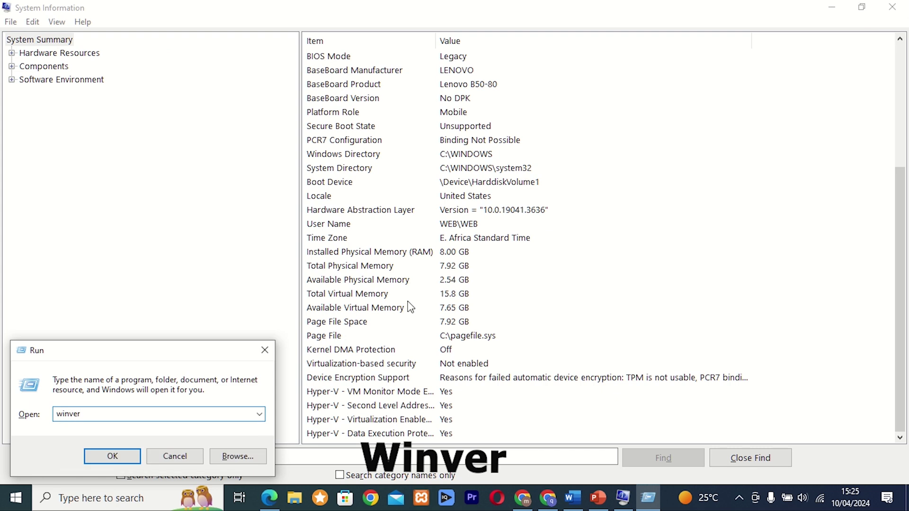
pyautogui.click(111, 455)
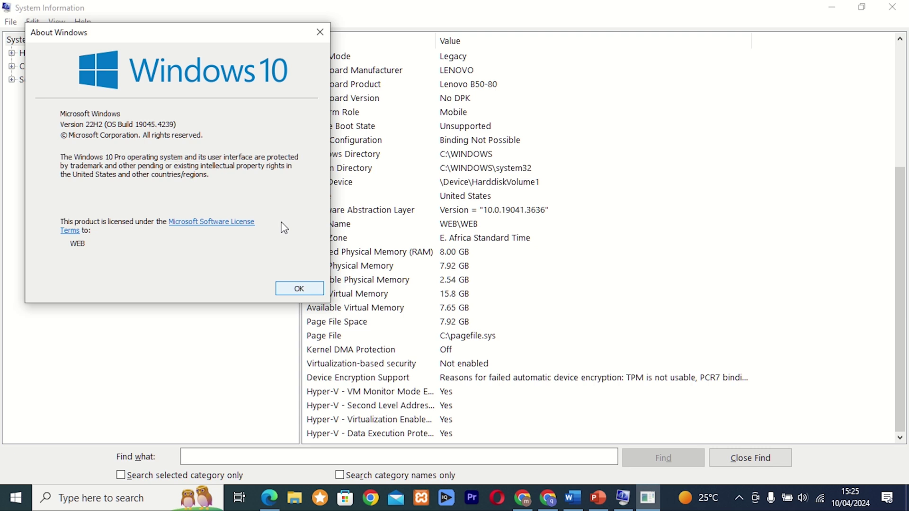
# Close the Windows version dialog and run psr from the Run dialog to show Steps Recorder, closing it after repositioning its window
pyautogui.click(298, 289)
pyautogui.press('super+r')
pyautogui.write('ps')
pyautogui.press('Return')
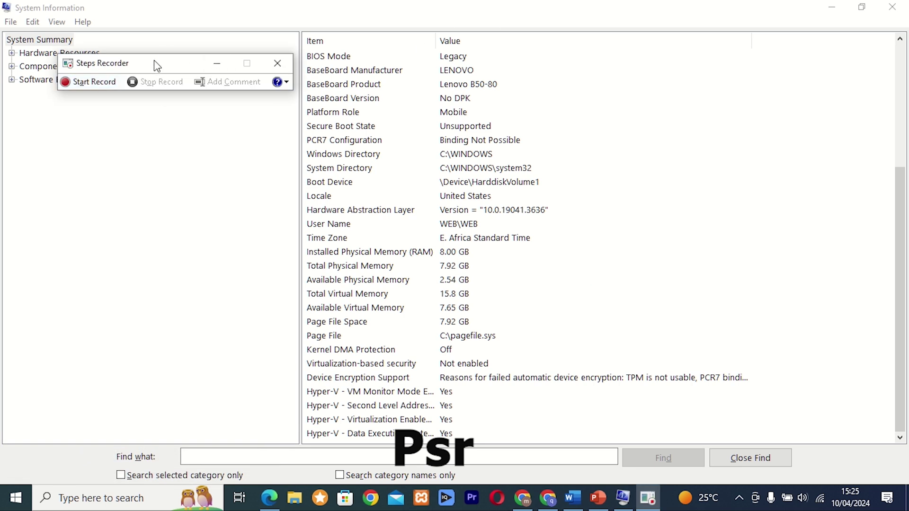
pyautogui.moveTo(158, 64); pyautogui.dragTo(676, 94)
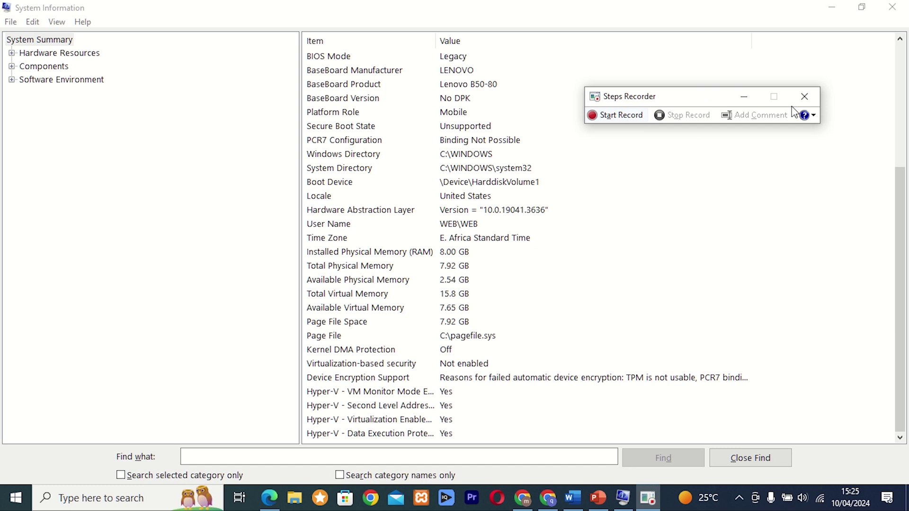
pyautogui.click(803, 97)
# Run timedate.cpl from the Run dialog to open the Date and Time settings
pyautogui.press('super+r')
pyautogui.write('tim')
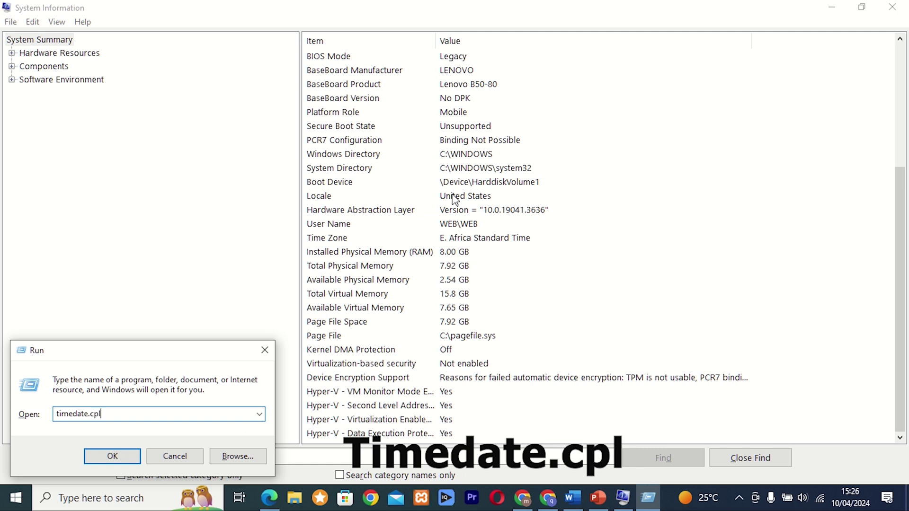
pyautogui.press('Return')
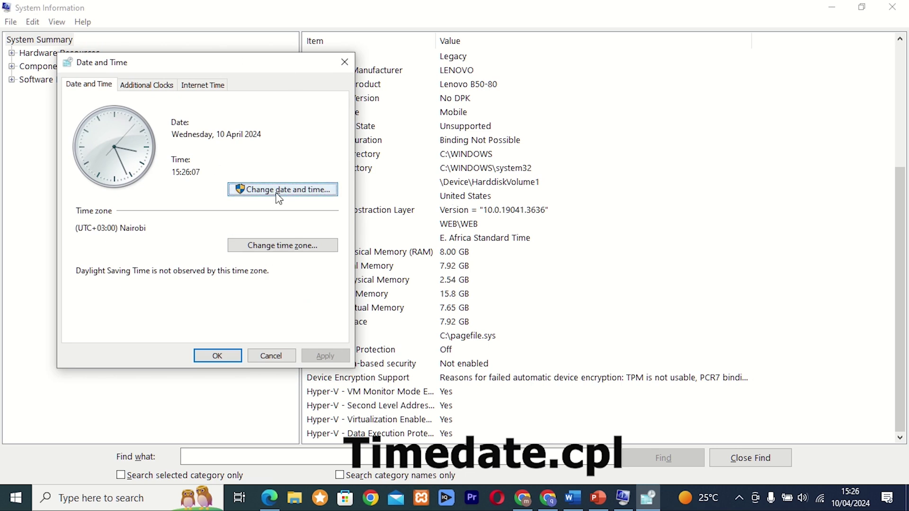
# View the Additional Clocks settings, toggle the first clock's display on and off, and view the Internet Time settings
pyautogui.click(147, 90)
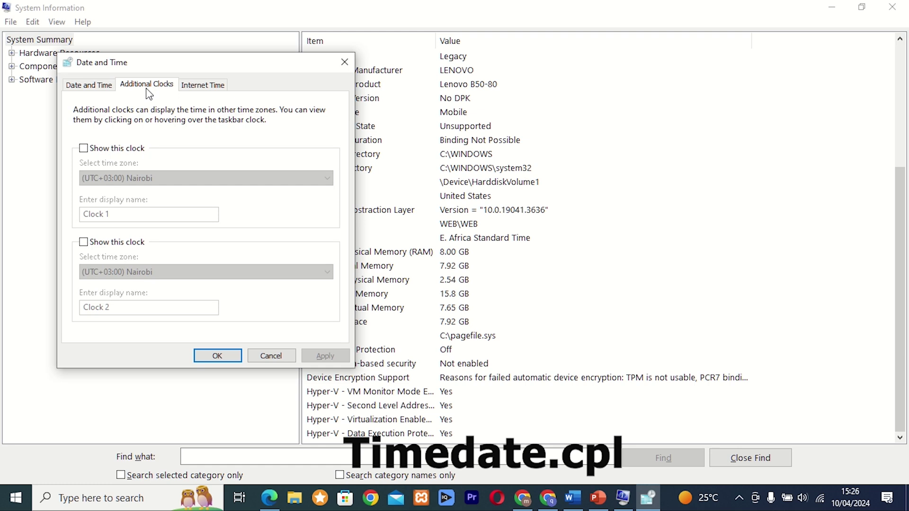
pyautogui.click(85, 149)
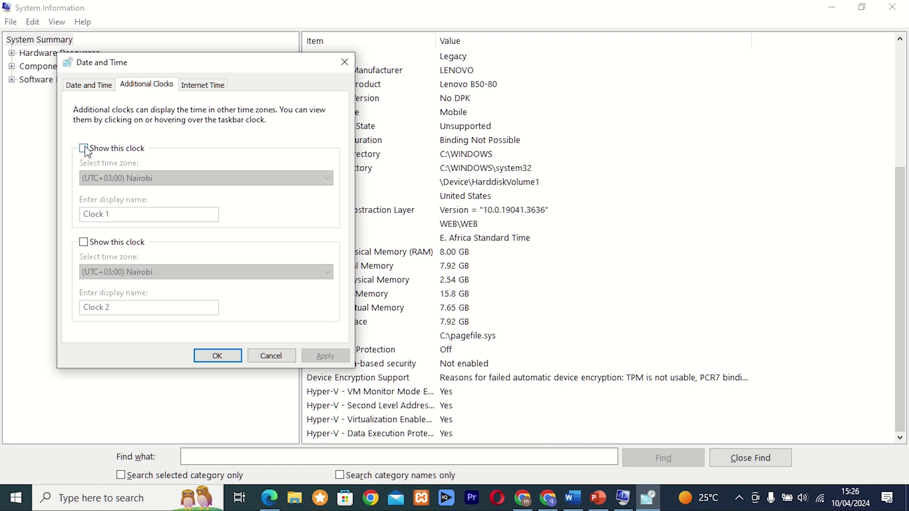
pyautogui.click(85, 149)
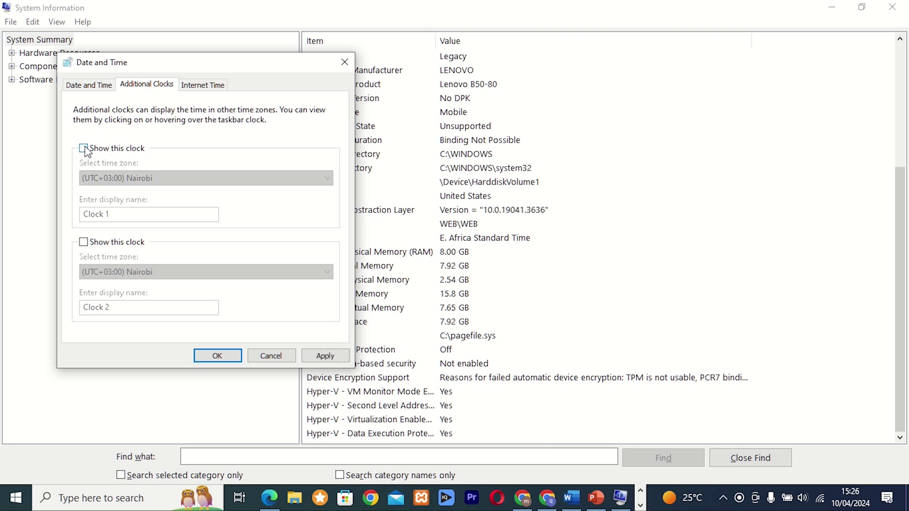
pyautogui.click(204, 86)
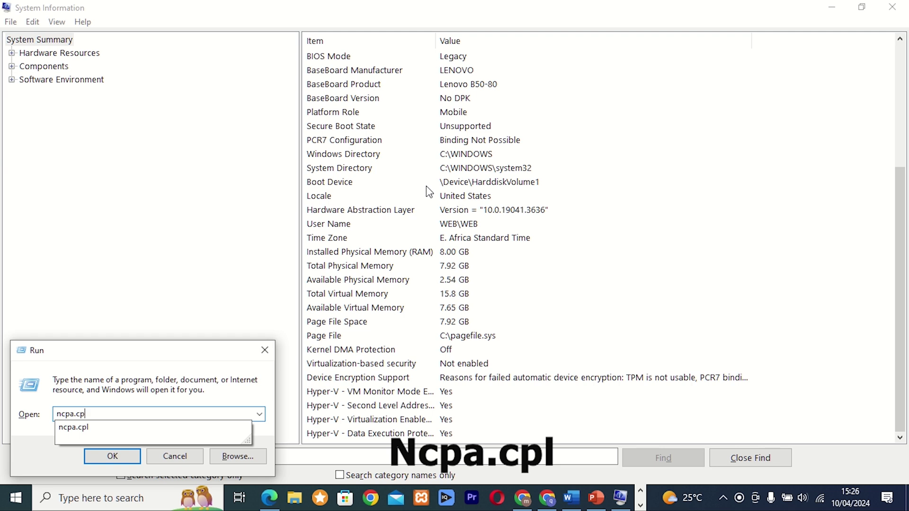
# Run ncpa.cpl from the Run dialog to show Network Connections, and close the window
pyautogui.write('l')
pyautogui.press('Return')
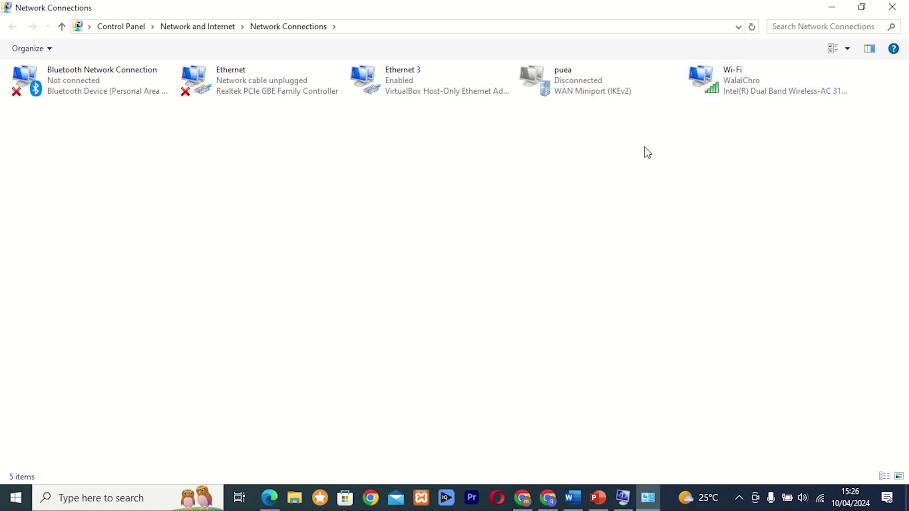
pyautogui.click(892, 7)
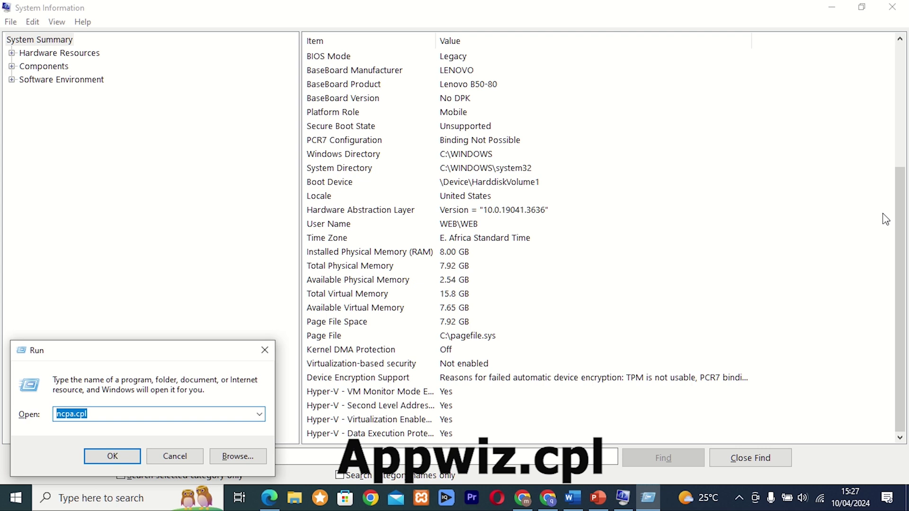
# Run appwiz.cpl from the Run dialog and look through the installed programs in Programs and Features
pyautogui.write('appwiz')
pyautogui.press('Return')
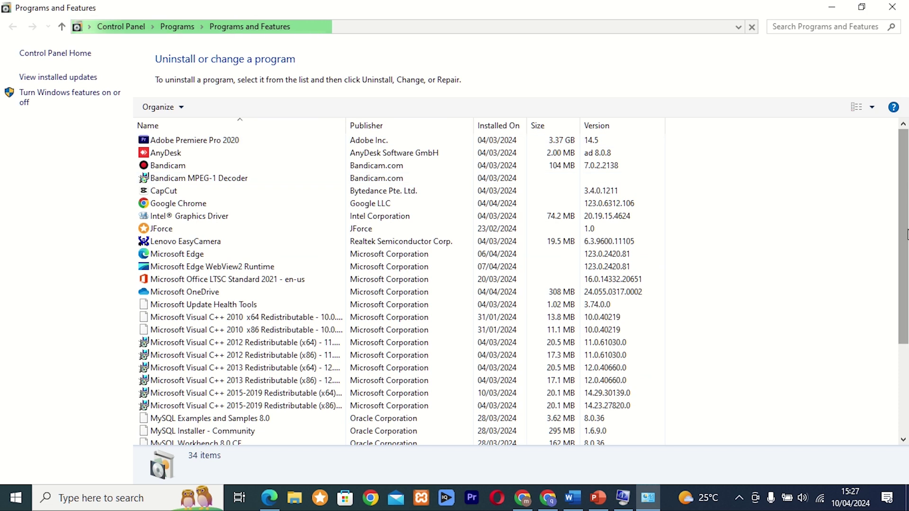
pyautogui.moveTo(908, 185); pyautogui.dragTo(908, 343)
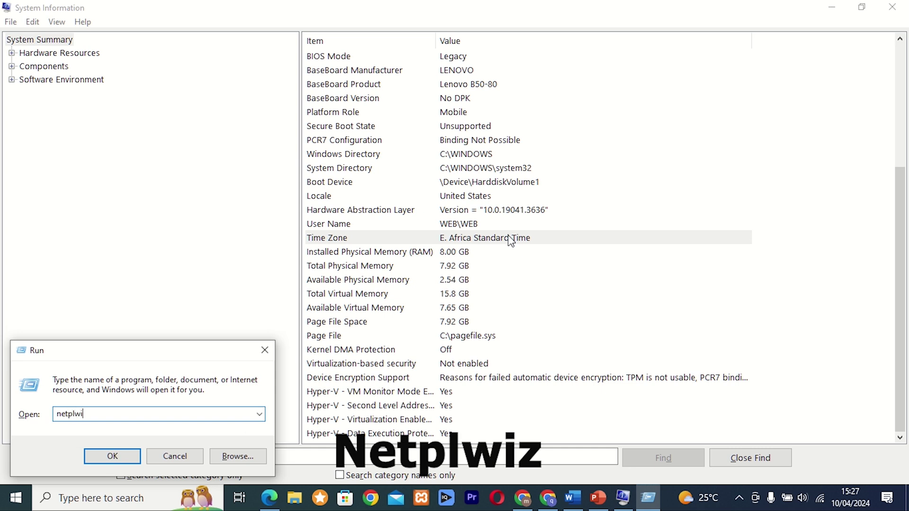
# Run netplwiz from the Run dialog, view the Advanced and Users settings of User Accounts, and cancel without changes
pyautogui.press('Return')
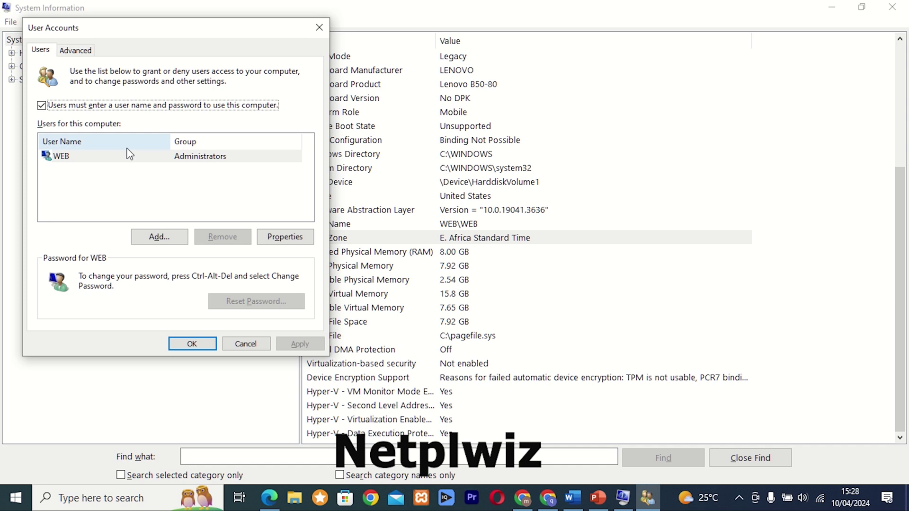
pyautogui.click(76, 50)
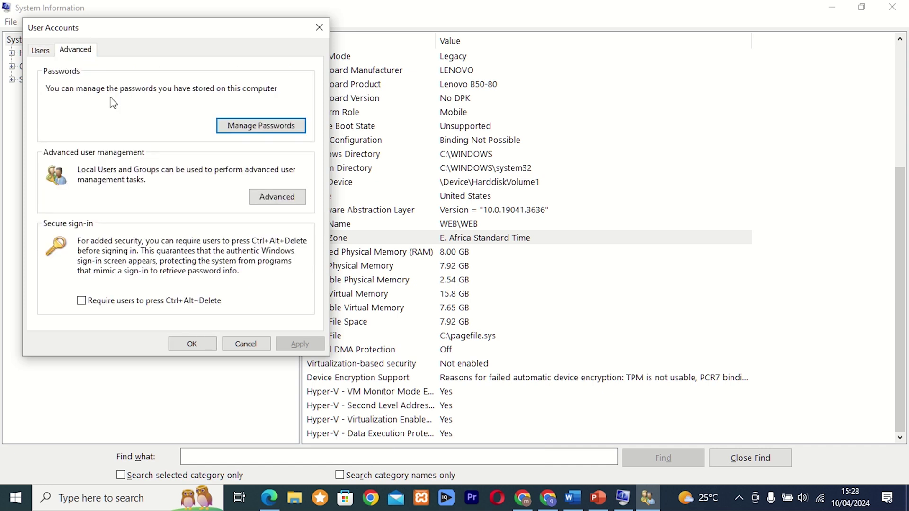
pyautogui.click(42, 53)
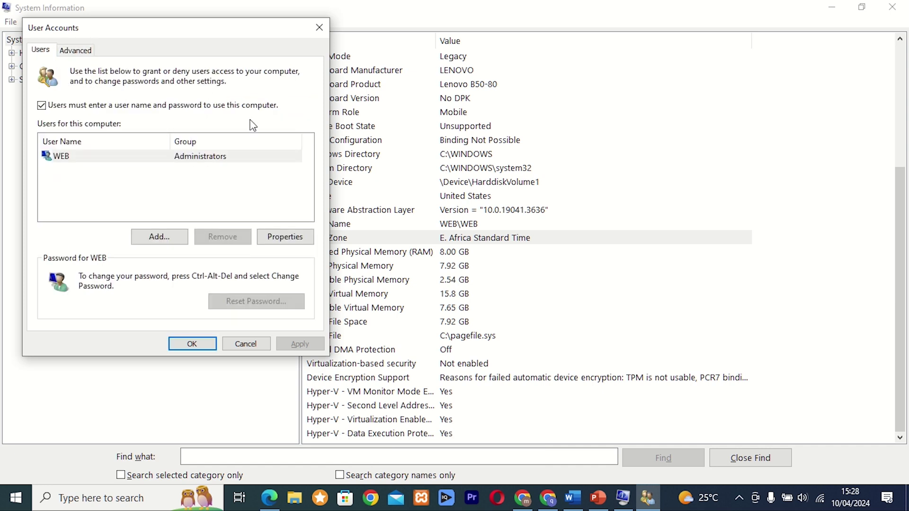
pyautogui.click(251, 344)
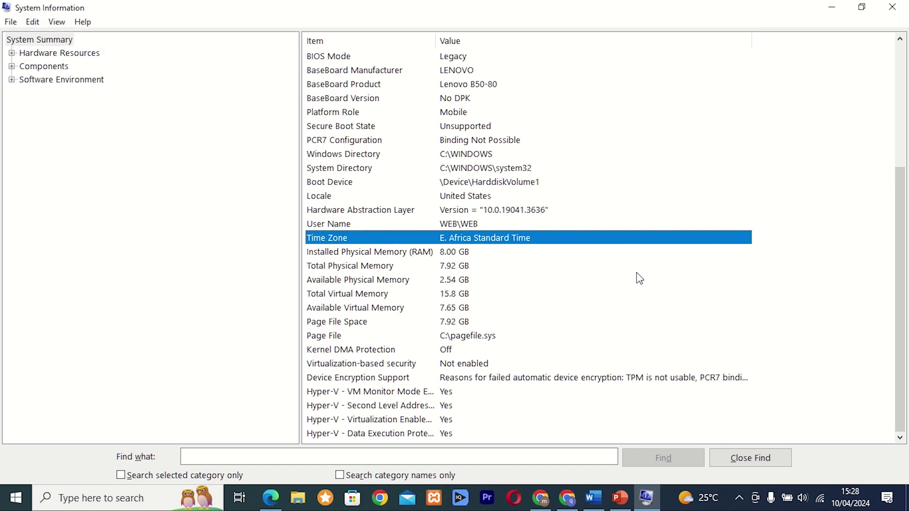
# Run mstsc from the Run dialog to show Remote Desktop Connection, and close it without connecting
pyautogui.press('super+r')
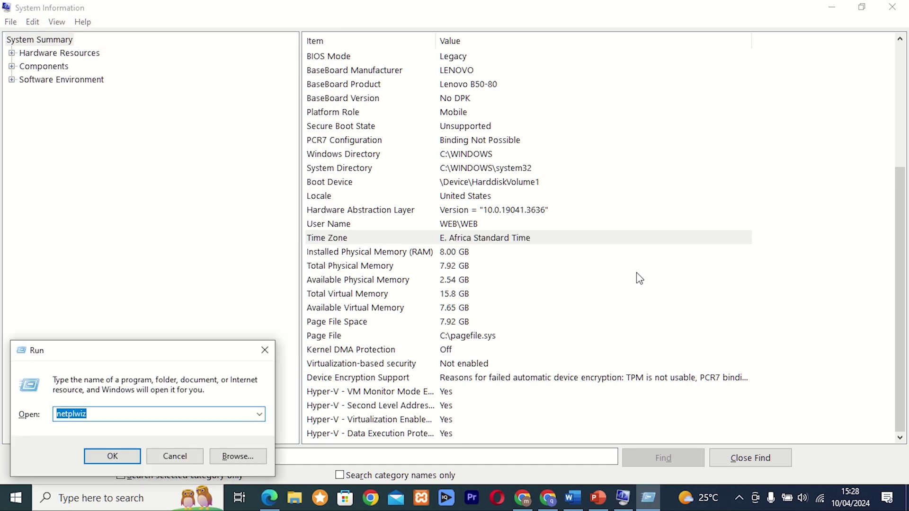
pyautogui.press('BackSpace')
pyautogui.write('mstsc')
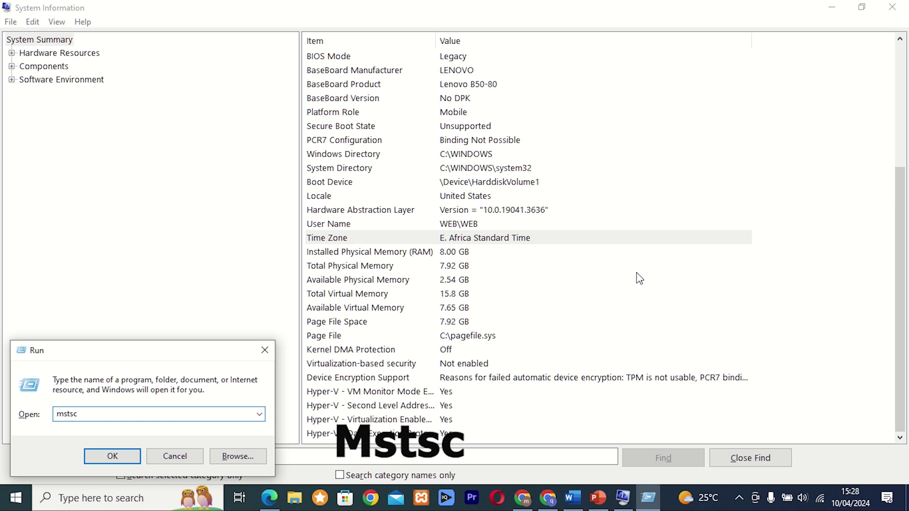
pyautogui.press('Return')
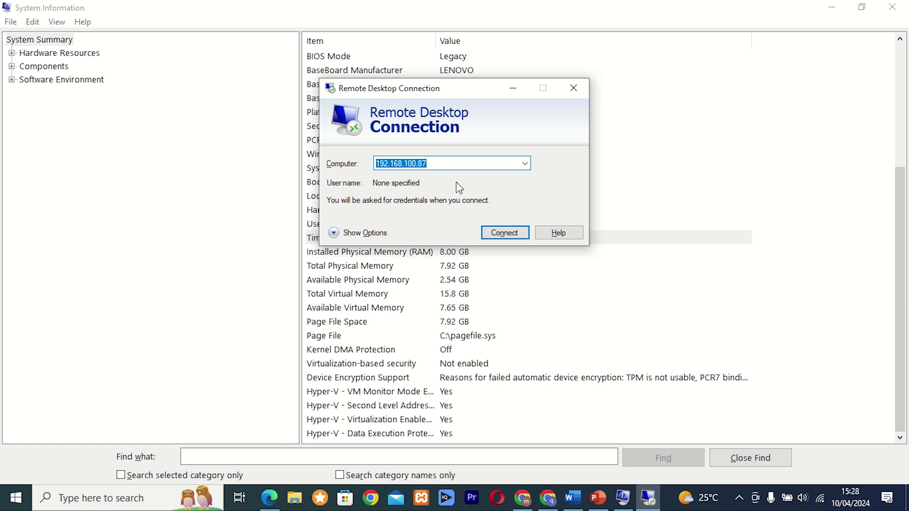
pyautogui.click(574, 88)
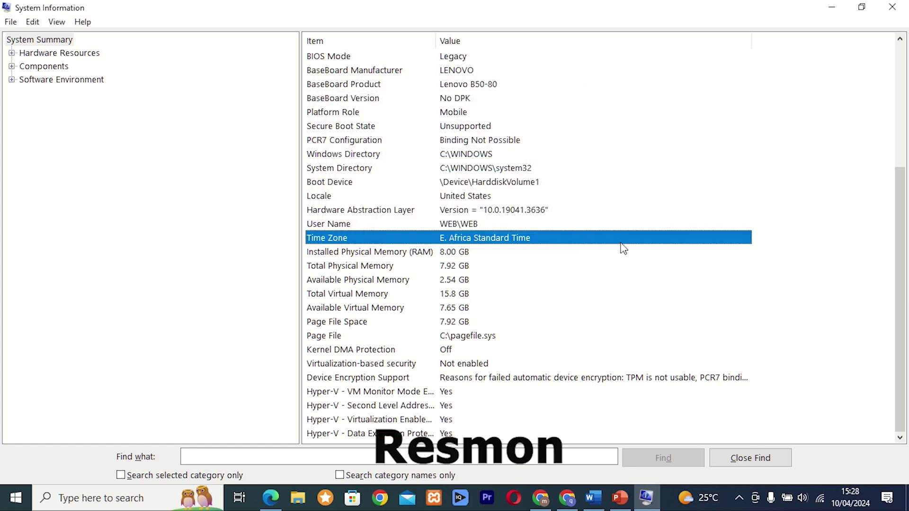
# Run resmon from the Run dialog to open Resource Monitor
pyautogui.press('super+r')
pyautogui.write('resmon')
pyautogui.press('Return')
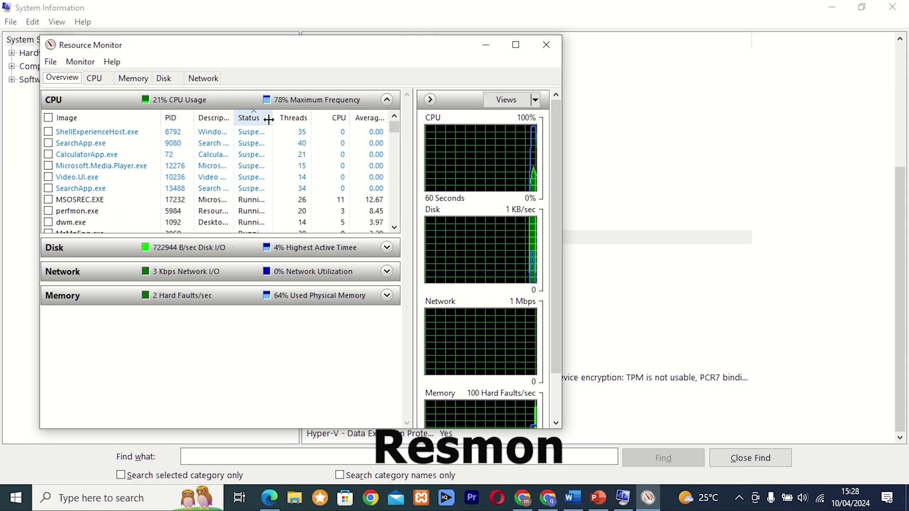
# Review the CPU, Memory, Disk and Network activity in Resource Monitor and close it
pyautogui.click(110, 80)
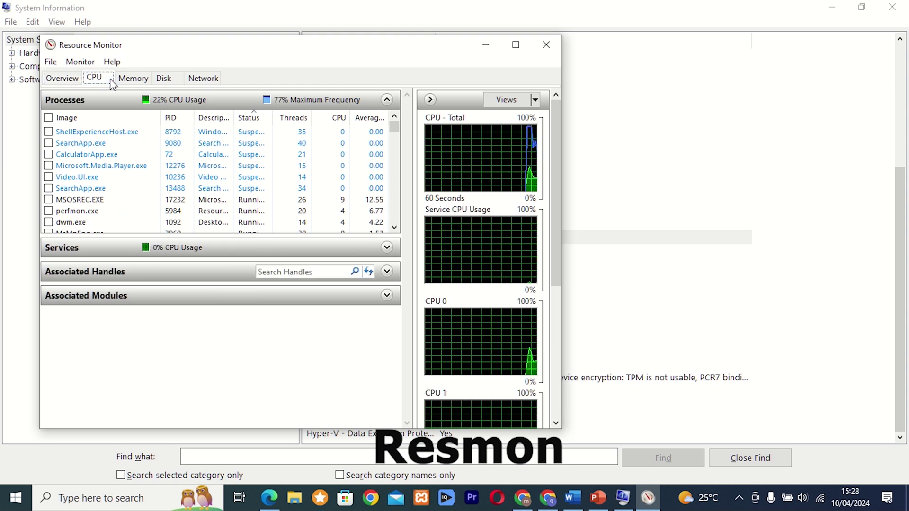
pyautogui.click(133, 80)
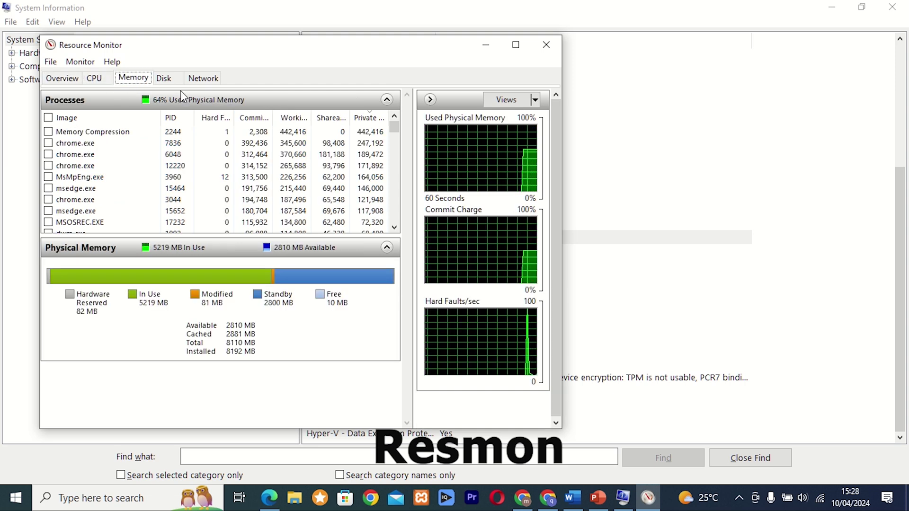
pyautogui.click(164, 79)
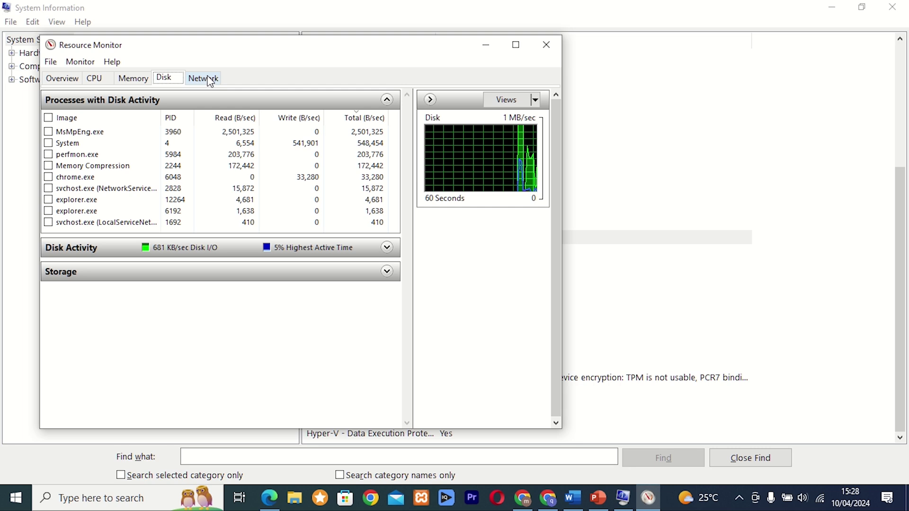
pyautogui.click(210, 80)
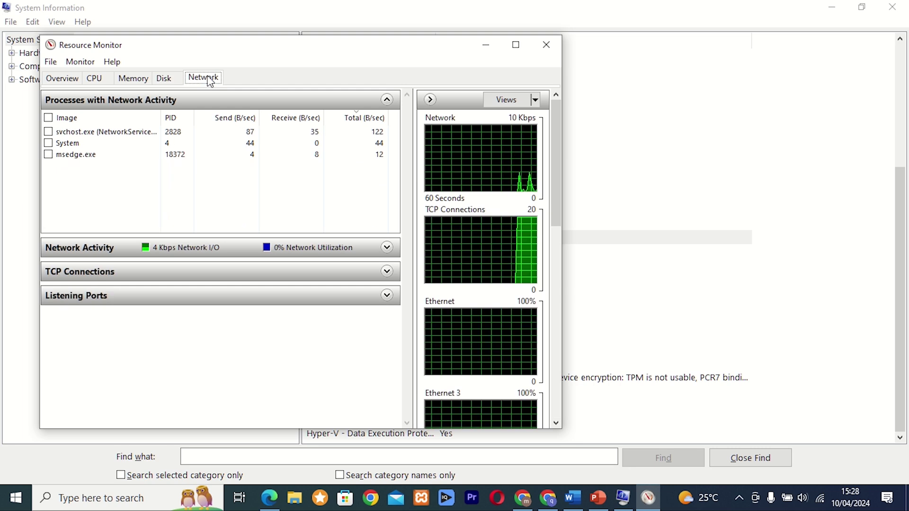
pyautogui.click(548, 48)
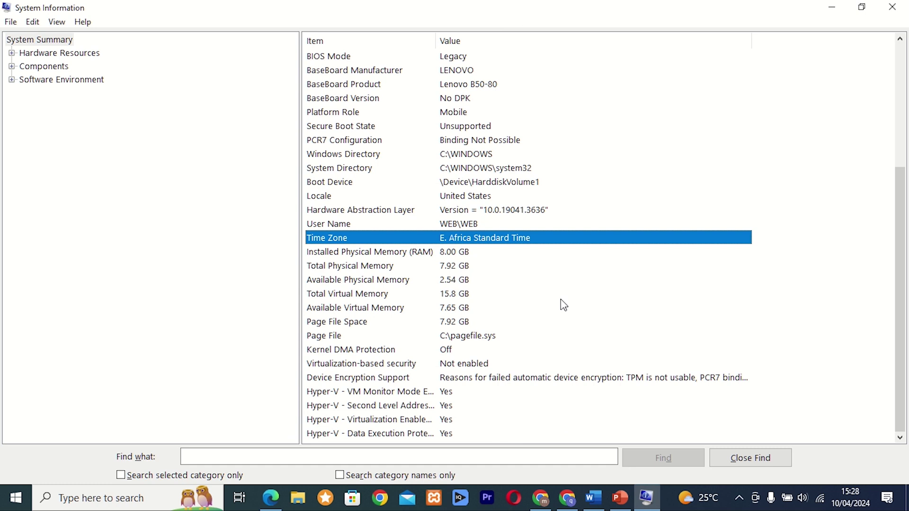
# Run compmgmt.msc from the Run dialog and bring the Computer Management window to the front
pyautogui.press('super+r')
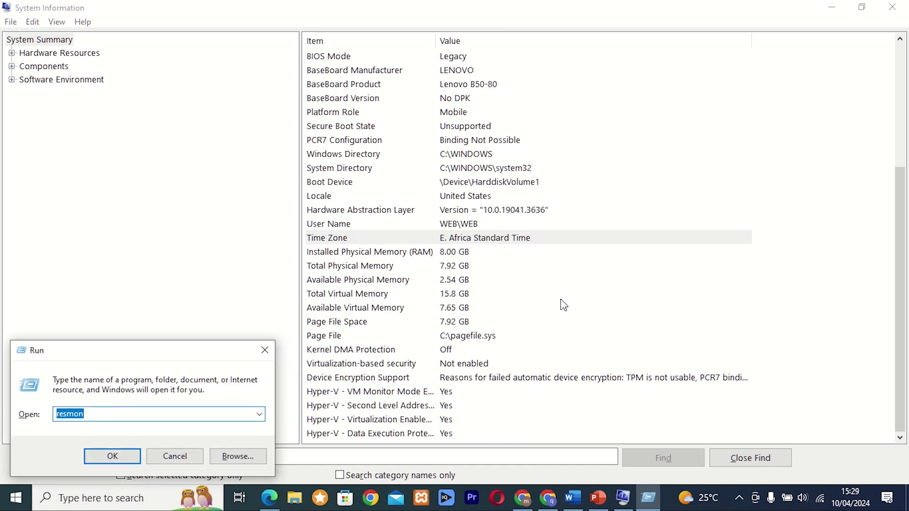
pyautogui.write('comp')
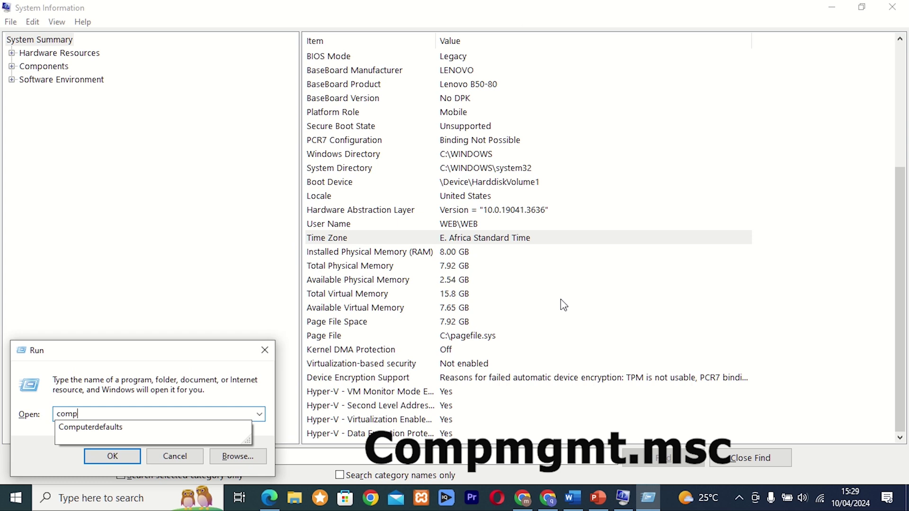
pyautogui.write('mgmt.msc')
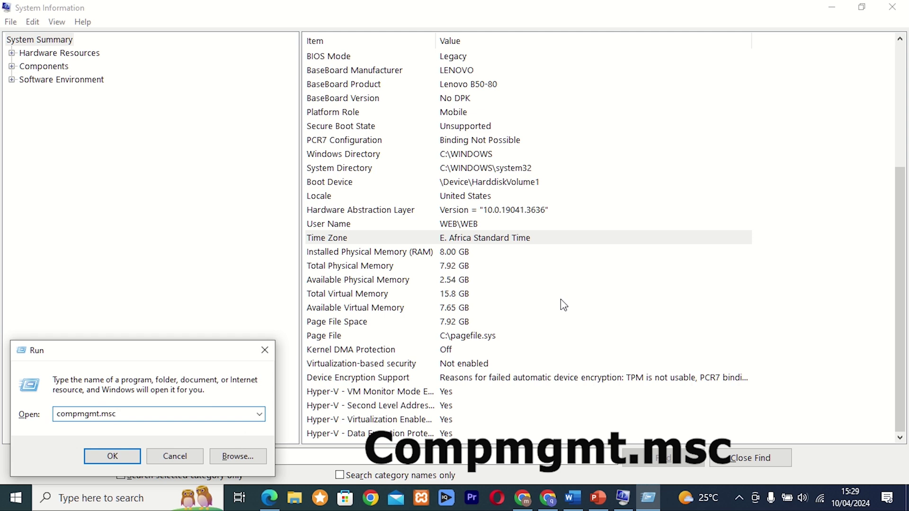
pyautogui.press('Return')
pyautogui.click(561, 299)
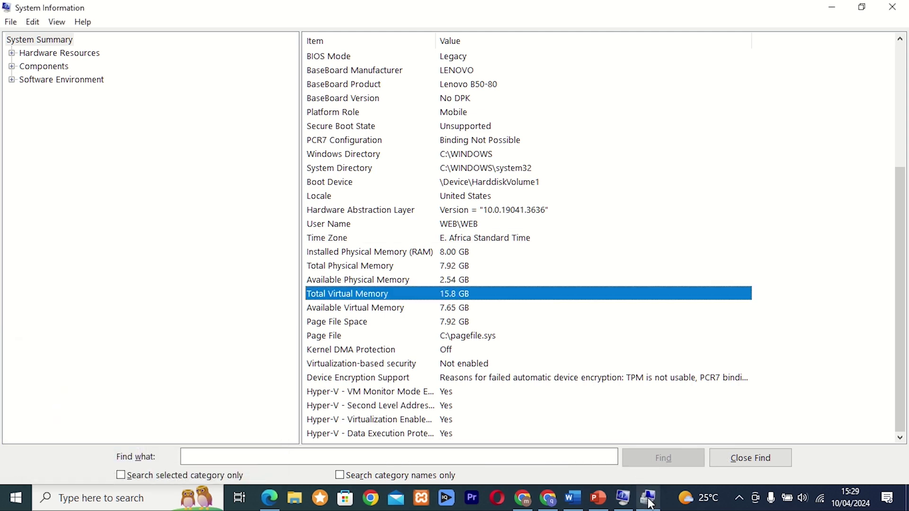
pyautogui.click(648, 497)
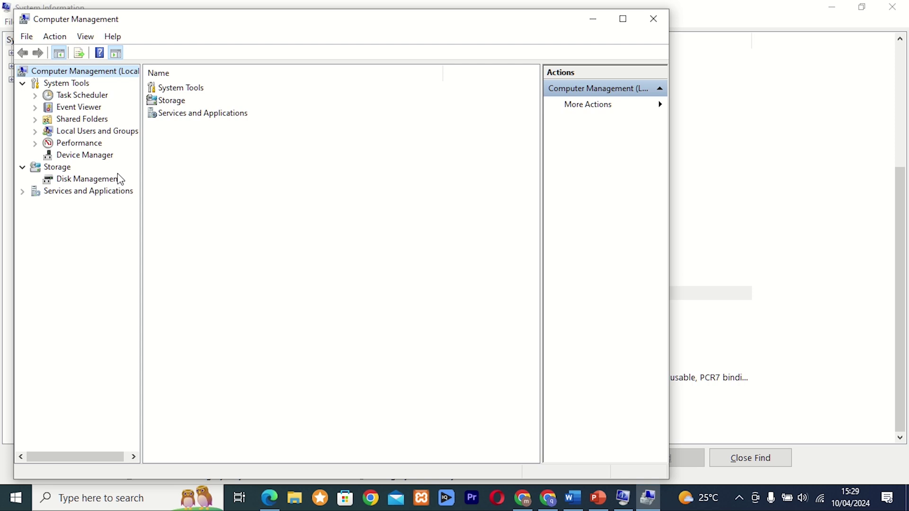
# View Task Scheduler and Local Users and Groups in Computer Management, and close the window
pyautogui.click(78, 87)
pyautogui.click(79, 96)
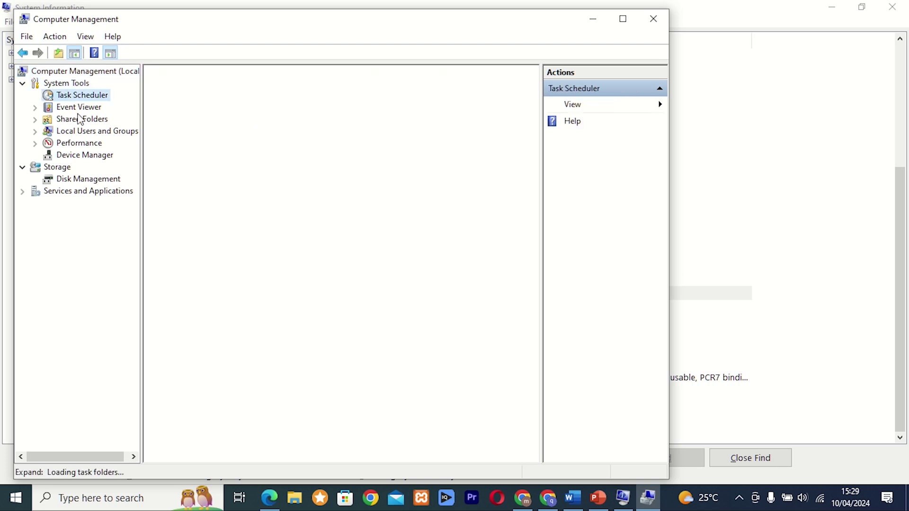
pyautogui.click(76, 132)
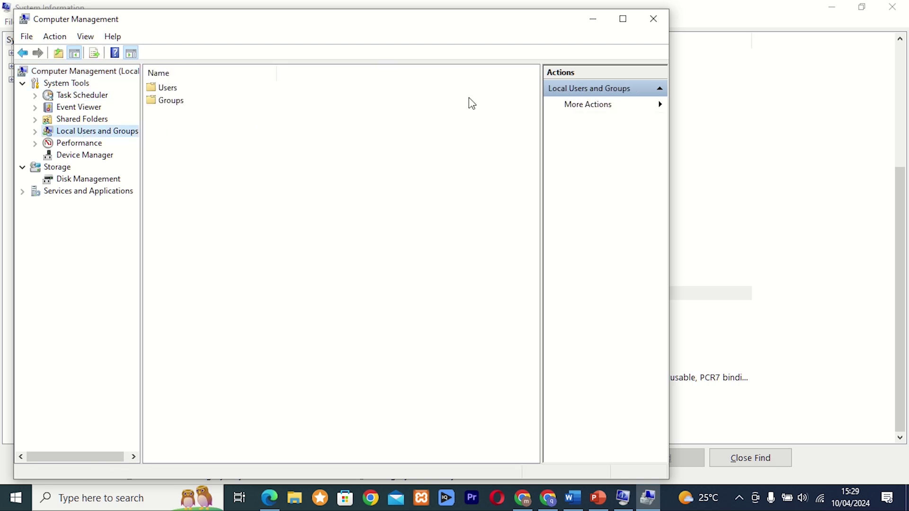
pyautogui.click(654, 24)
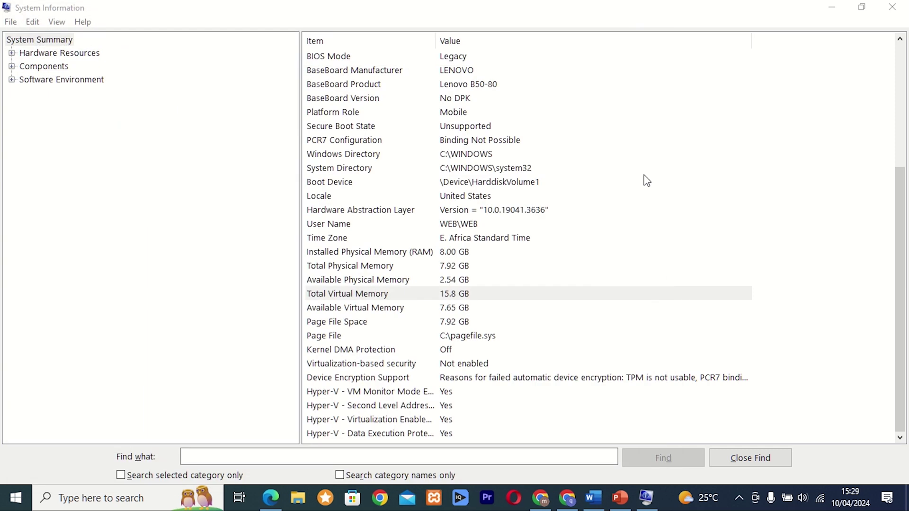
# Run gpedit.msc from the Run dialog and widen the tree pane in the Local Group Policy Editor
pyautogui.press('super+r')
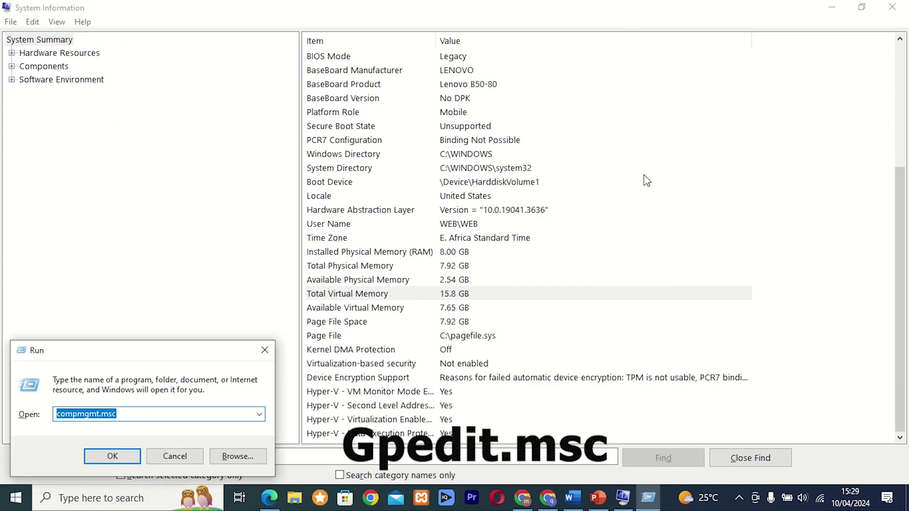
pyautogui.write('gpedit.m')
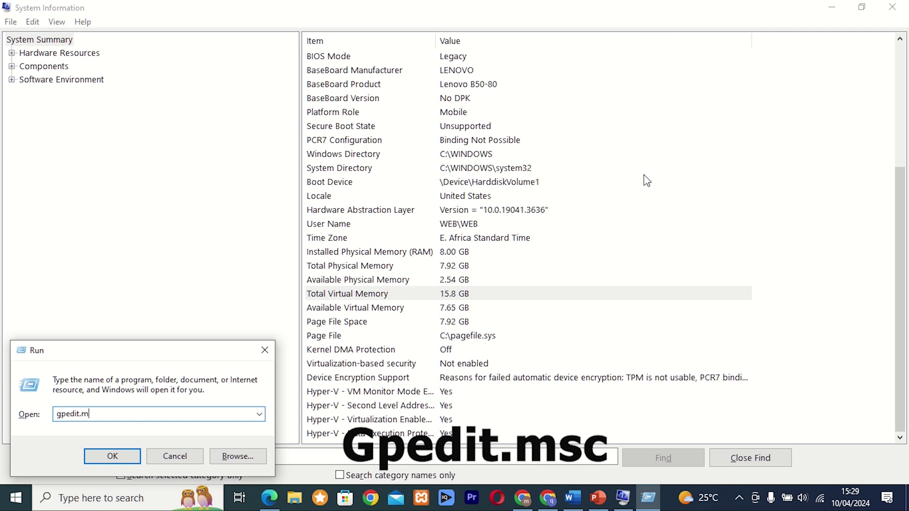
pyautogui.write('sc')
pyautogui.press('Return')
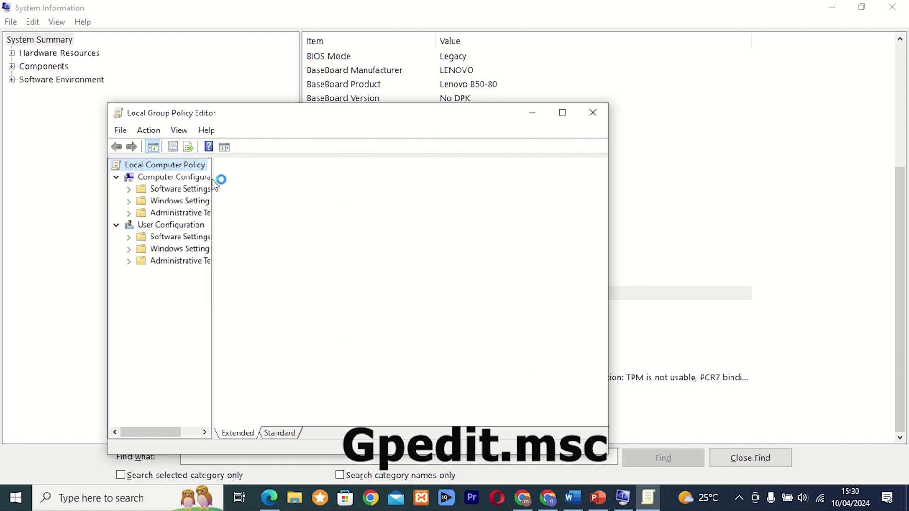
pyautogui.moveTo(212, 178); pyautogui.dragTo(286, 181)
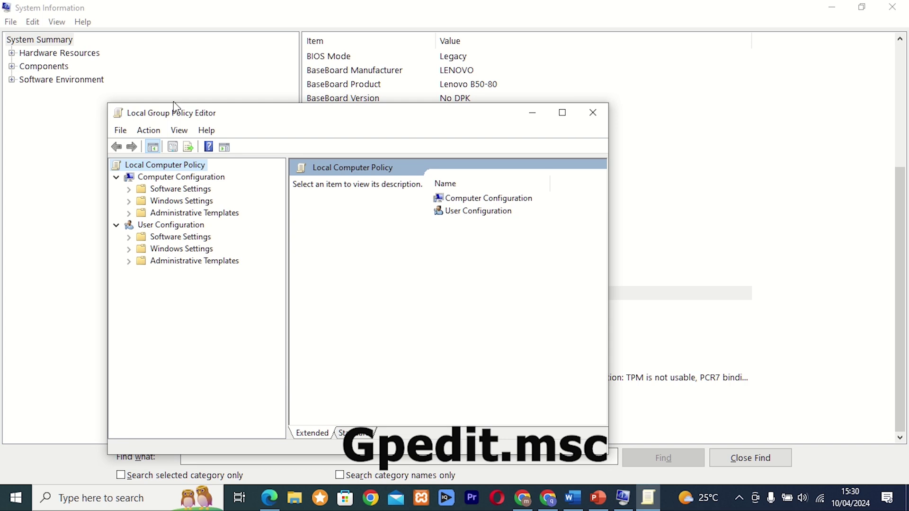
# View Software Settings and Windows Settings under Computer Configuration, including the Policy-based QoS item
pyautogui.click(189, 191)
pyautogui.click(184, 204)
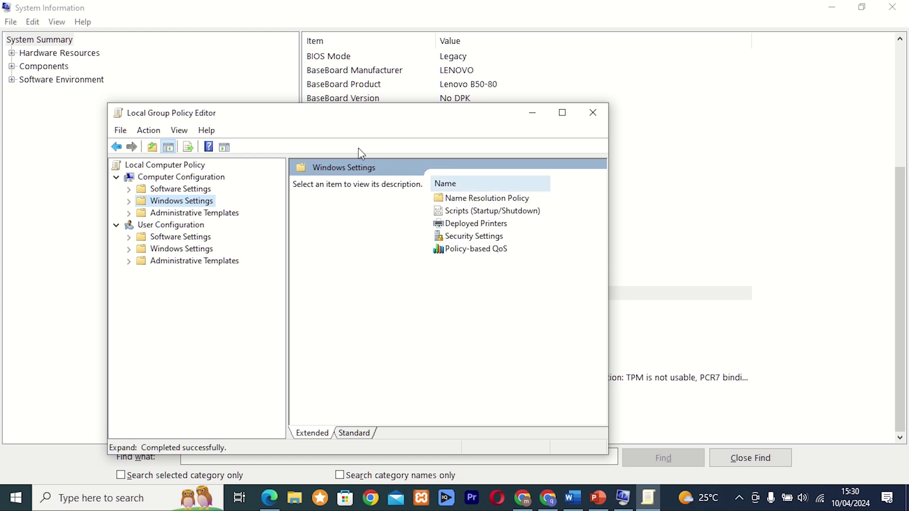
pyautogui.click(487, 251)
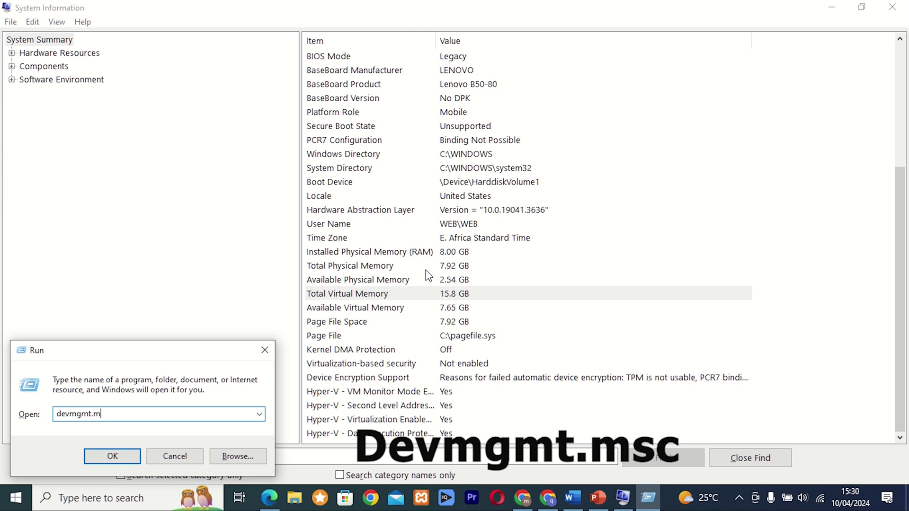
# Run devmgmt.msc to open Device Manager, look at the Processors and Print queues categories, and close the window
pyautogui.press('Return')
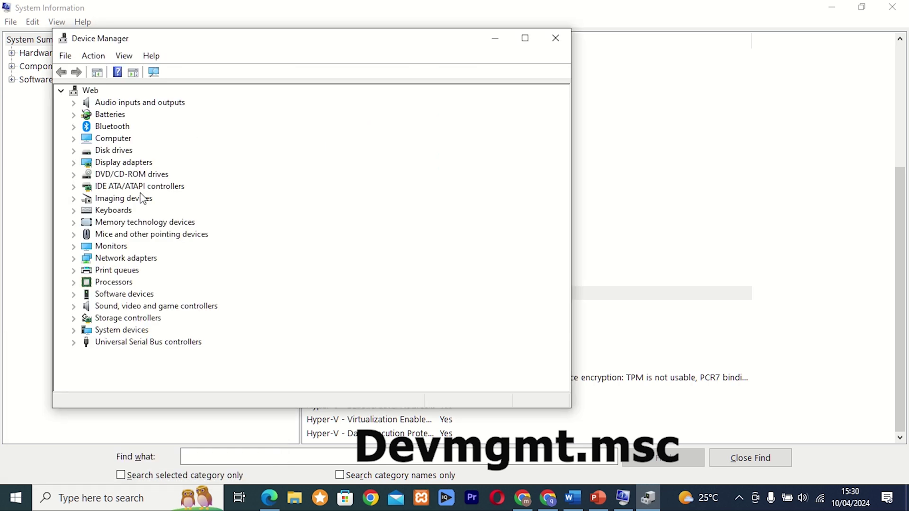
pyautogui.click(112, 283)
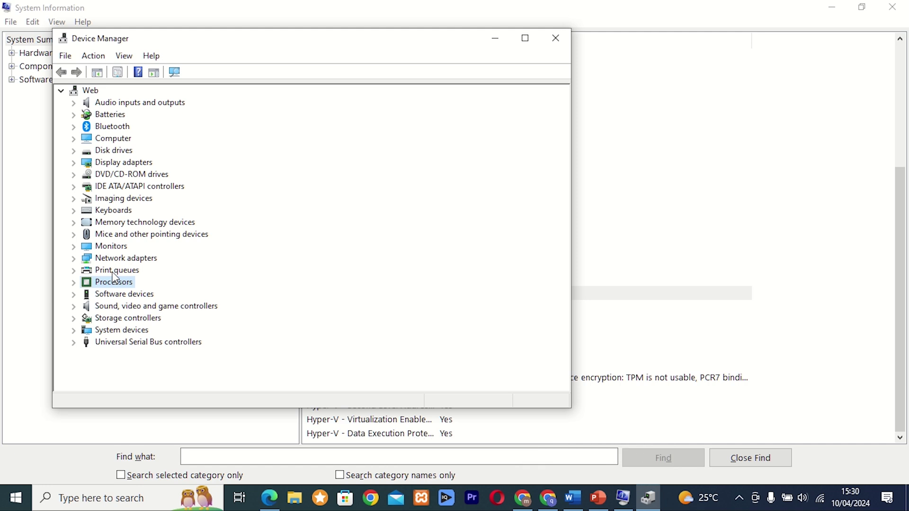
pyautogui.click(114, 270)
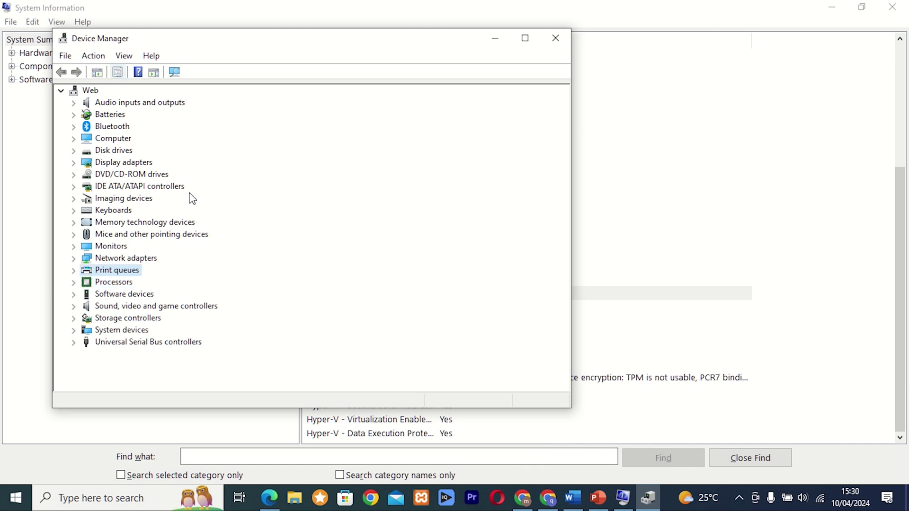
pyautogui.click(557, 39)
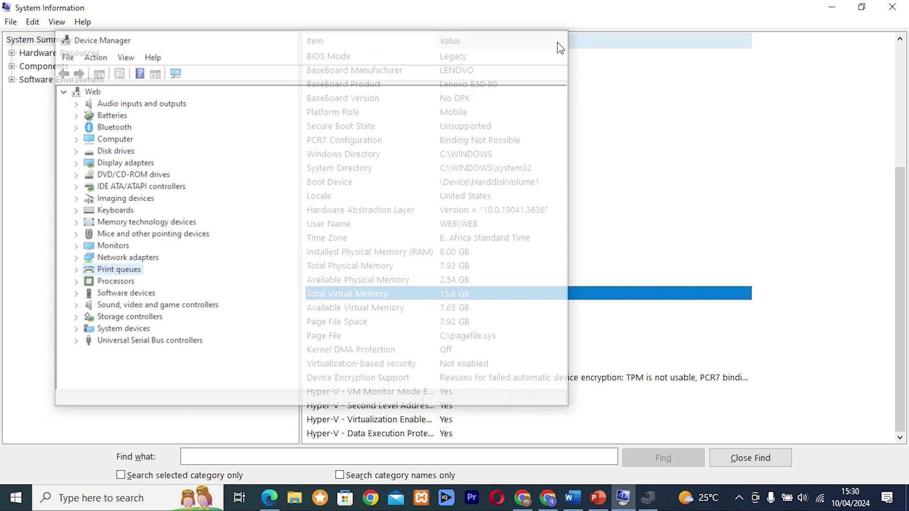
# Run services.msc from the Run dialog to open the Services window
pyautogui.press('super+r')
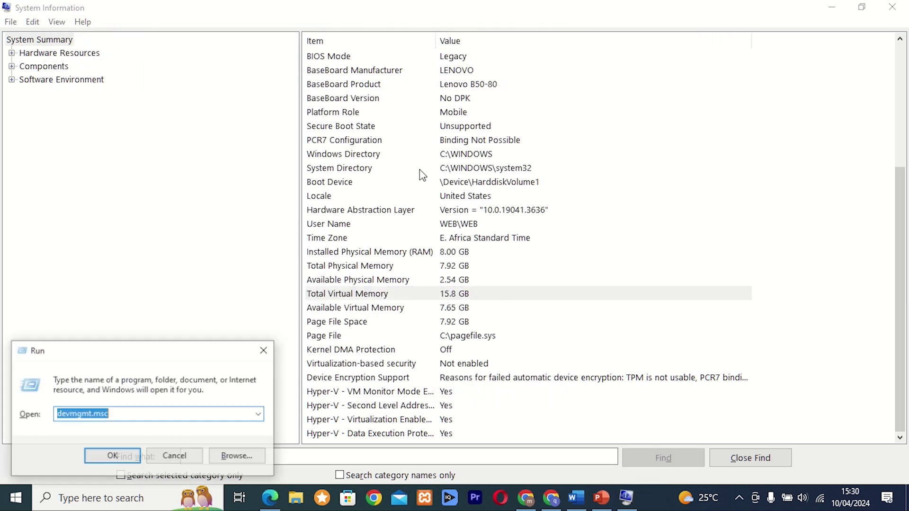
pyautogui.write('service')
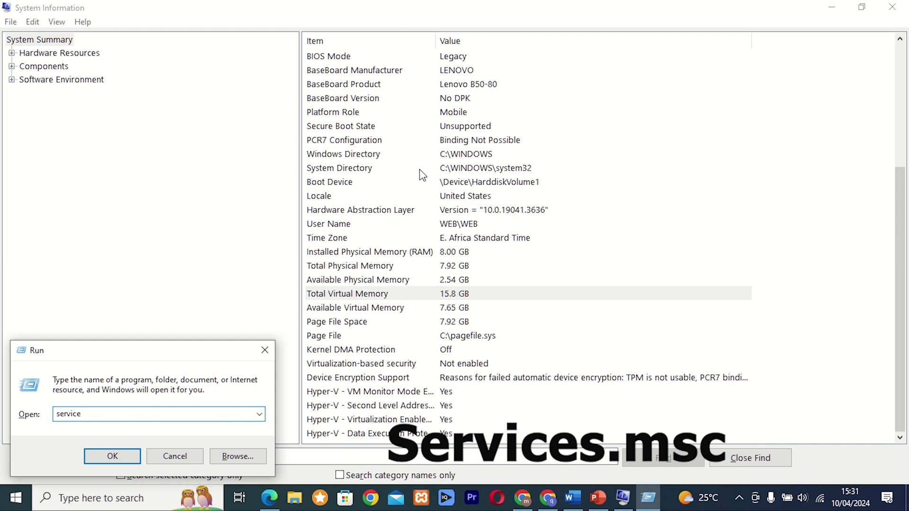
pyautogui.write('s.msc')
pyautogui.press('Return')
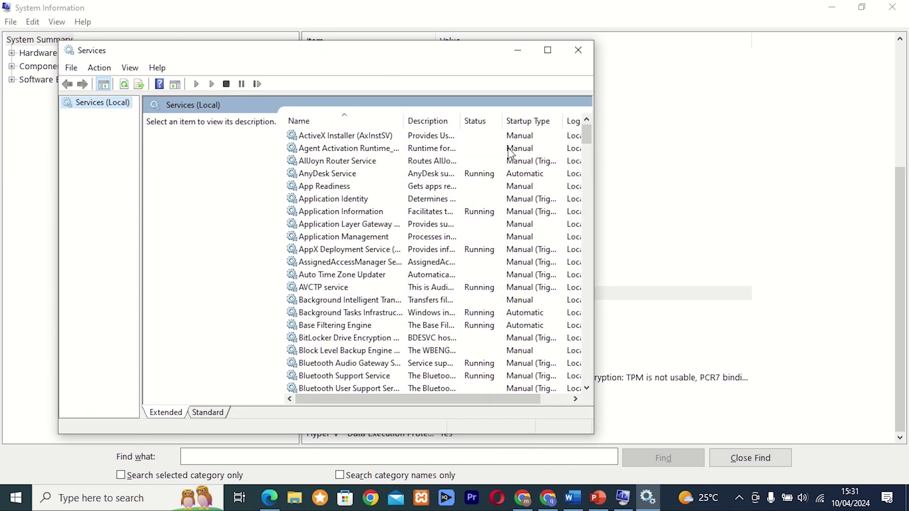
# Maximize the Services window and examine the descriptions of services from Application Layer Gateway through Certificate Propagation, and close it
pyautogui.click(356, 228)
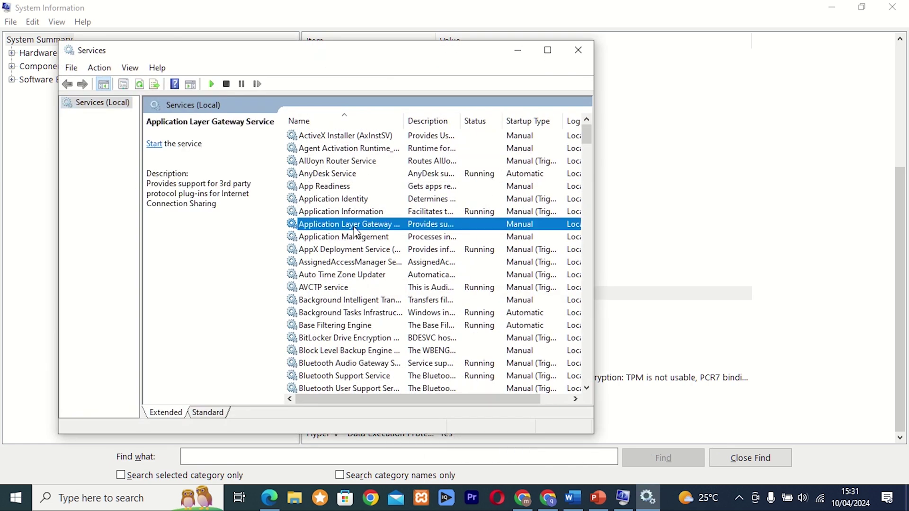
pyautogui.click(548, 51)
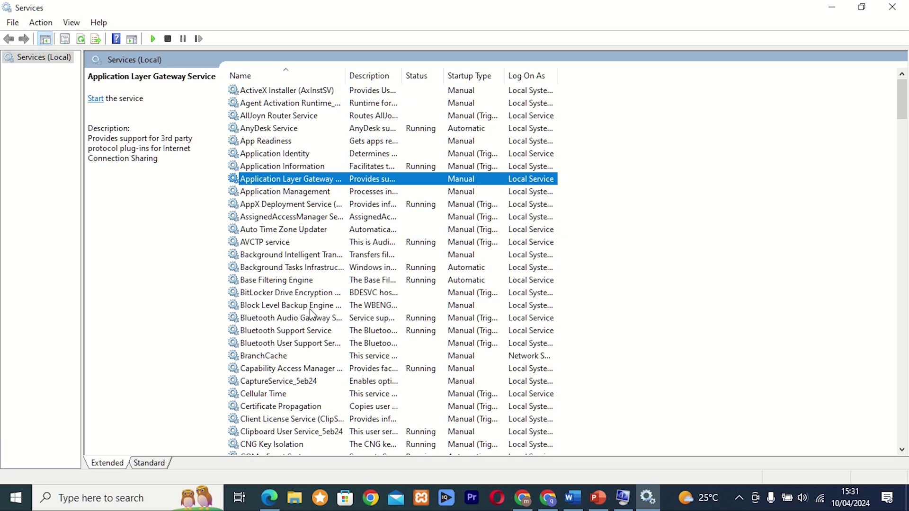
pyautogui.click(311, 311)
pyautogui.click(299, 319)
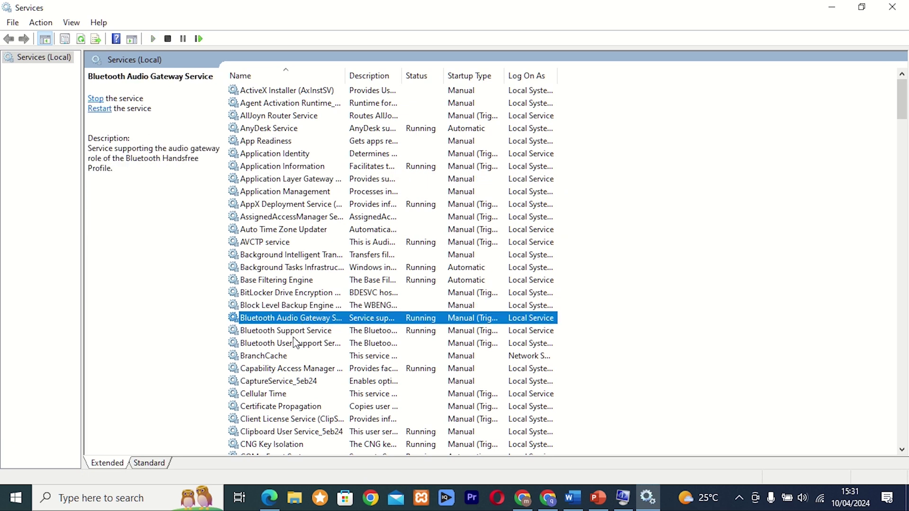
pyautogui.click(294, 343)
pyautogui.click(278, 369)
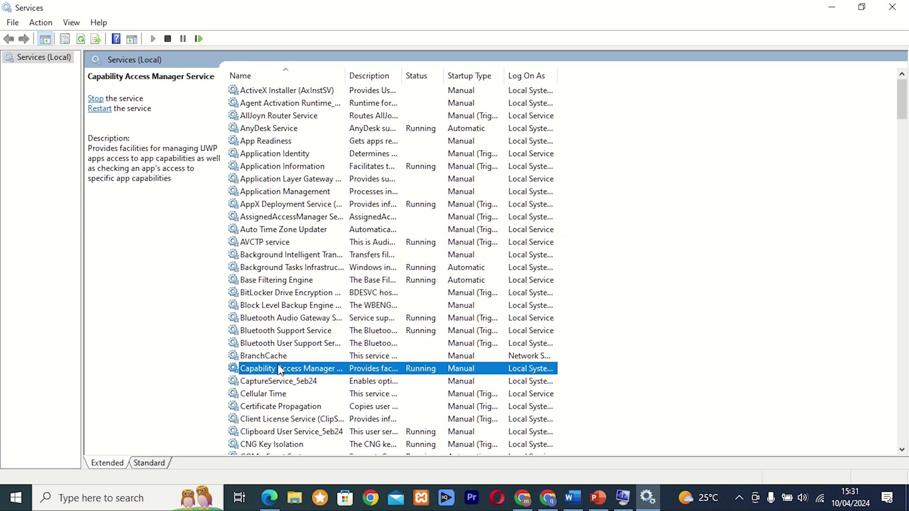
pyautogui.click(276, 394)
pyautogui.click(278, 409)
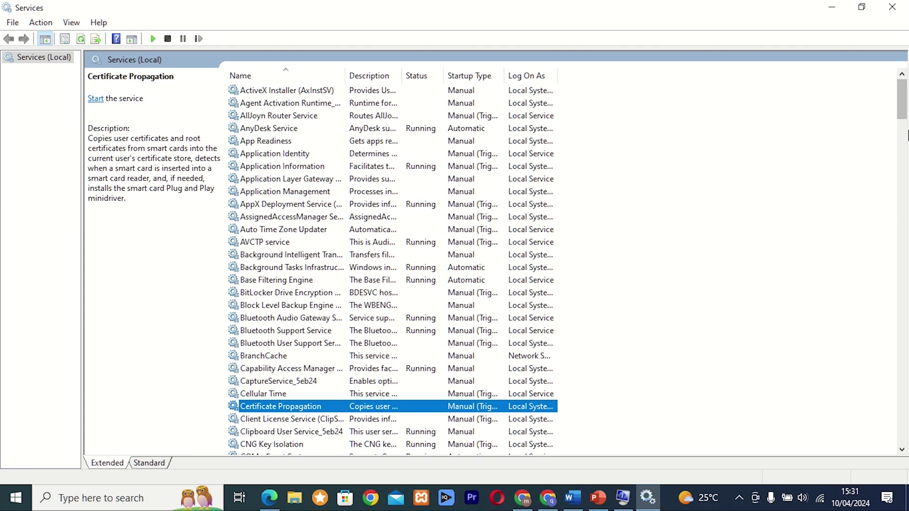
pyautogui.click(905, 136)
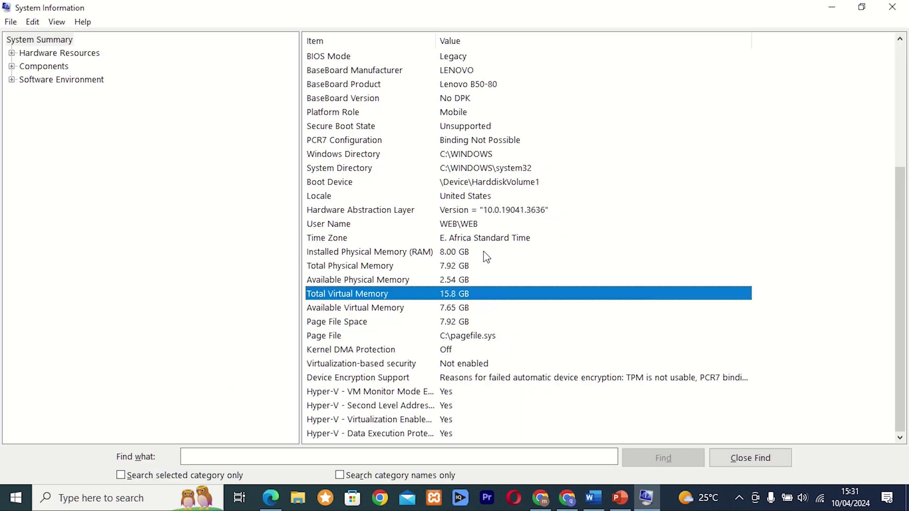
# Run osk from the Run dialog to open the On-Screen Keyboard, and close it
pyautogui.press('super+r')
pyautogui.write('o')
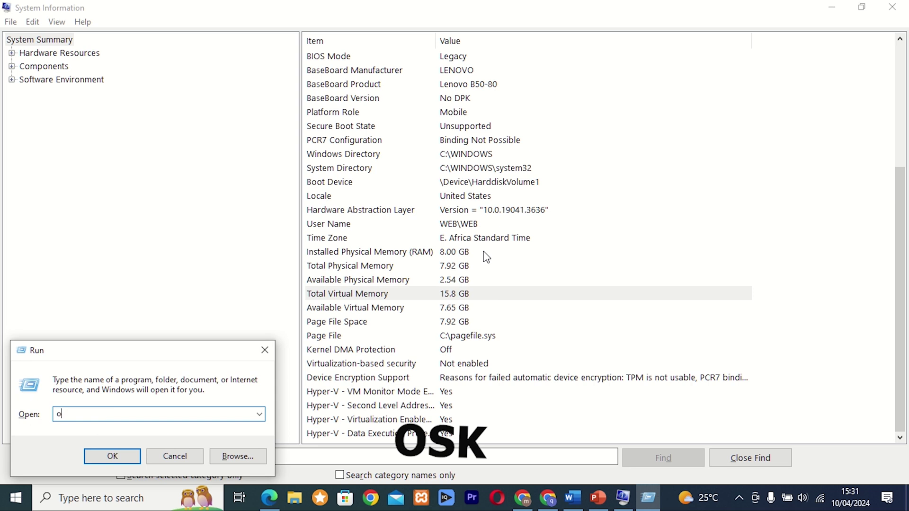
pyautogui.press('Return')
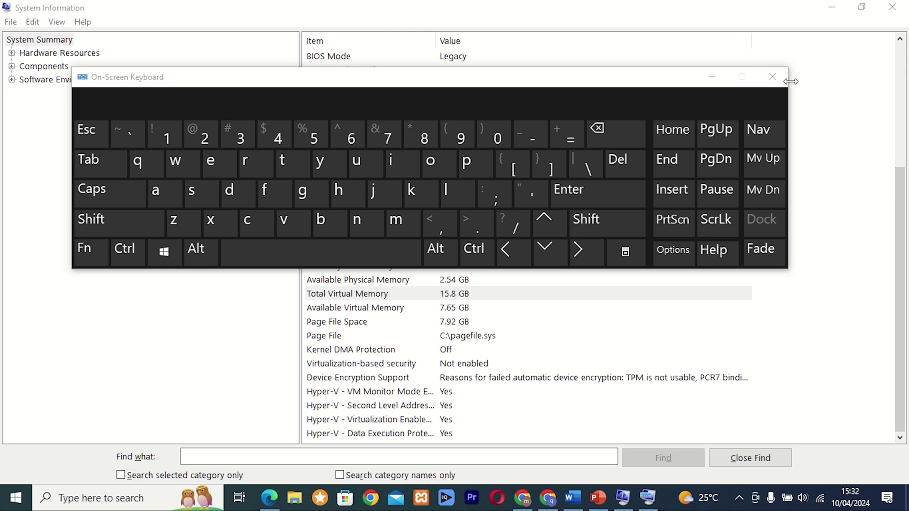
pyautogui.click(773, 77)
# Run mdsched from the Run dialog to open Windows Memory Diagnostic, and cancel it without scheduling a check
pyautogui.press('super+r')
pyautogui.write('md')
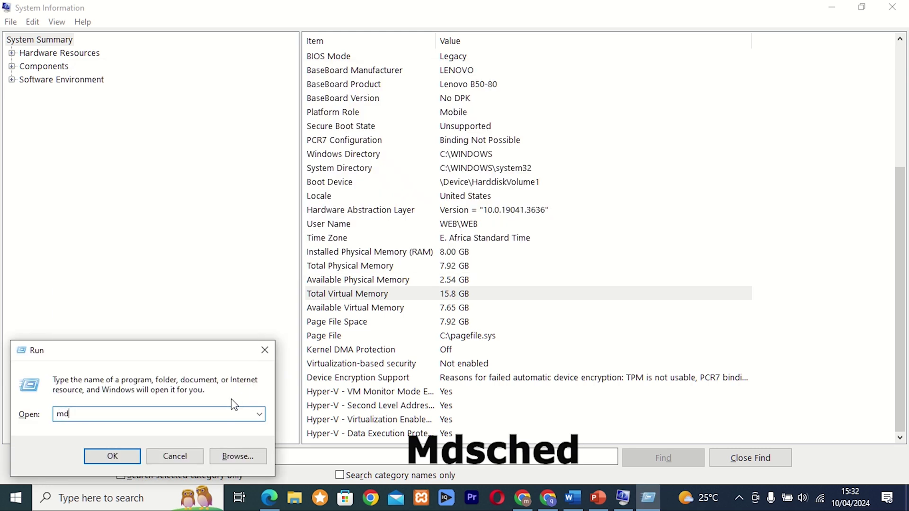
pyautogui.write('sched')
pyautogui.press('Return')
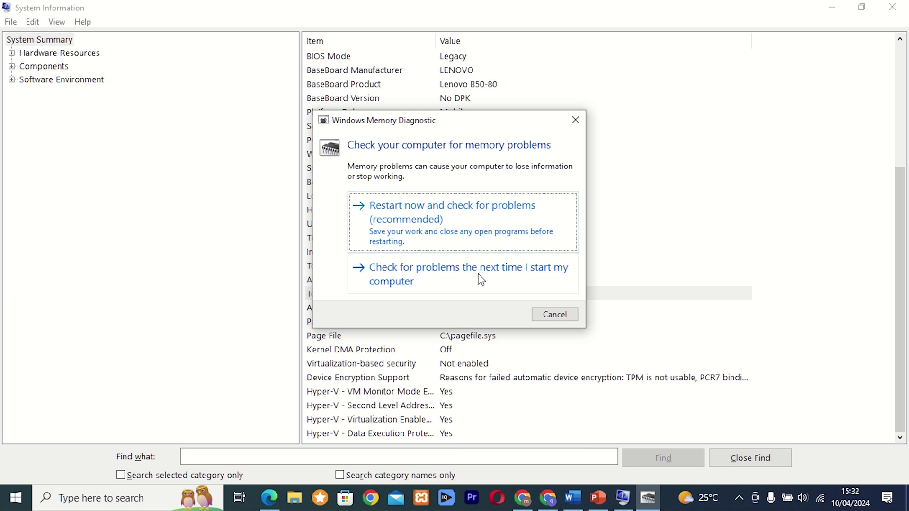
pyautogui.click(561, 317)
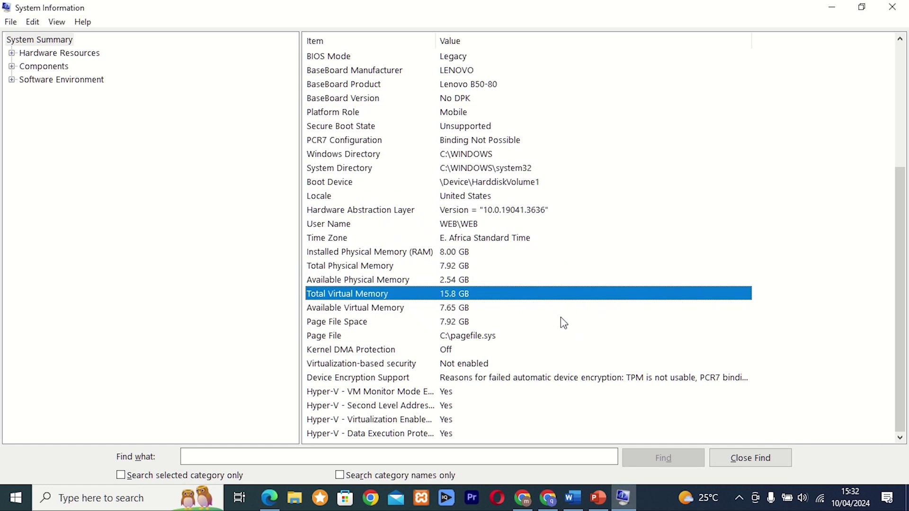
# Run mrt from the Run dialog to open the Malicious Software Removal Tool
pyautogui.press('super+r')
pyautogui.write('m')
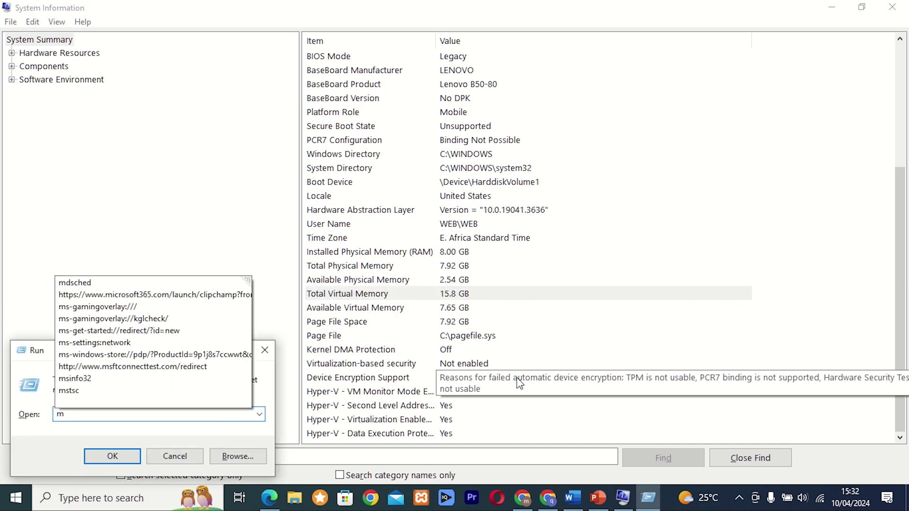
pyautogui.write('rt')
pyautogui.press('Return')
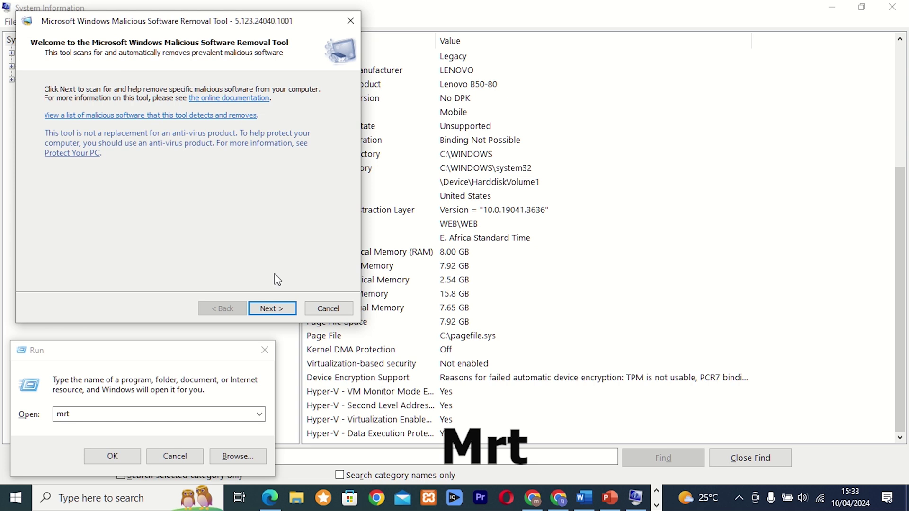
# View the scan type options of the Malicious Software Removal Tool with its window moved clear of the Run dialog, and cancel the tool
pyautogui.click(271, 310)
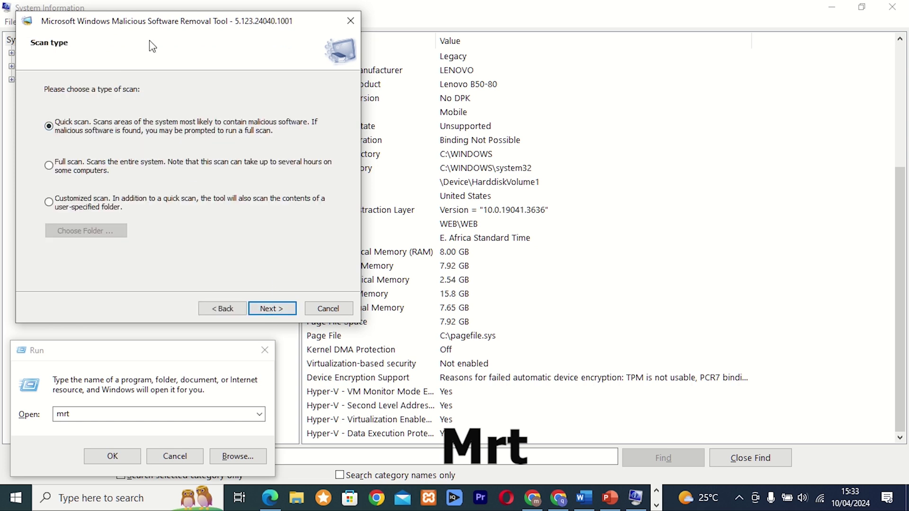
pyautogui.moveTo(168, 20); pyautogui.dragTo(413, 76)
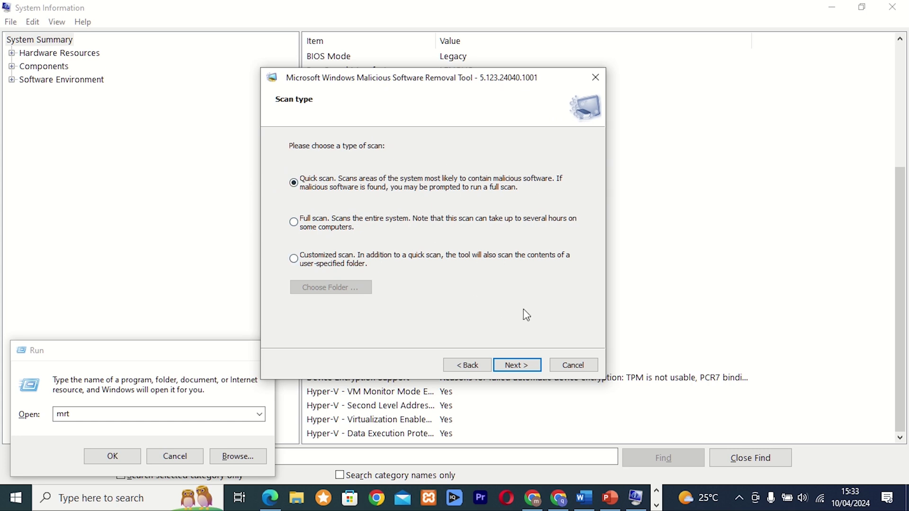
pyautogui.click(573, 365)
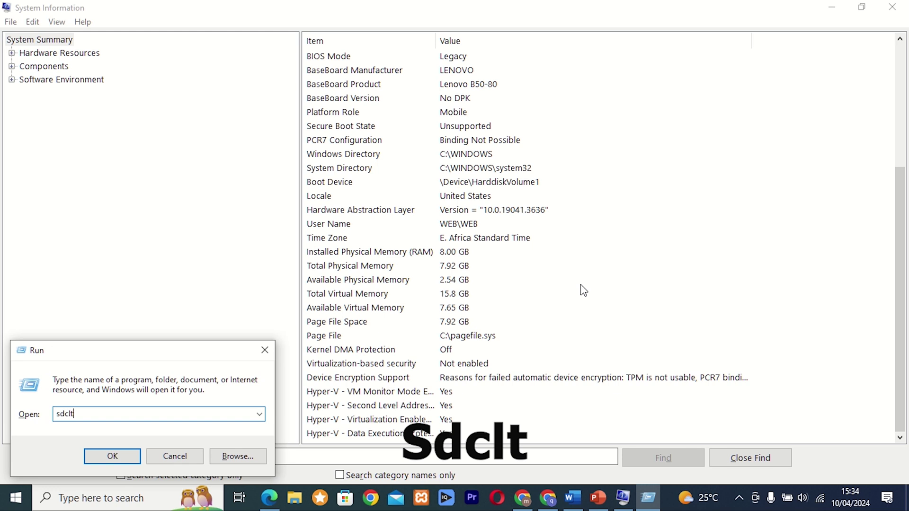
# Run sdclt and taskmgr one after the other from the Run dialog, and close Task Manager
pyautogui.press('Return')
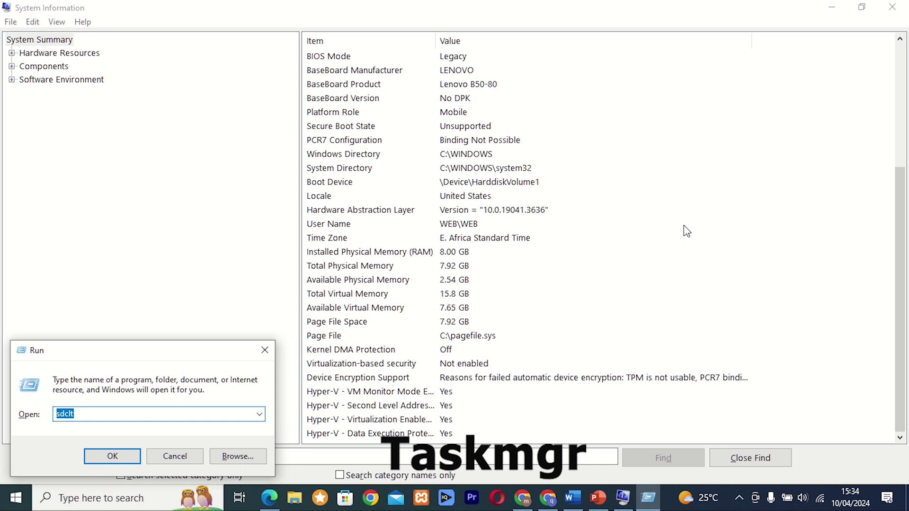
pyautogui.write('ta')
pyautogui.write('skmgr')
pyautogui.press('Return')
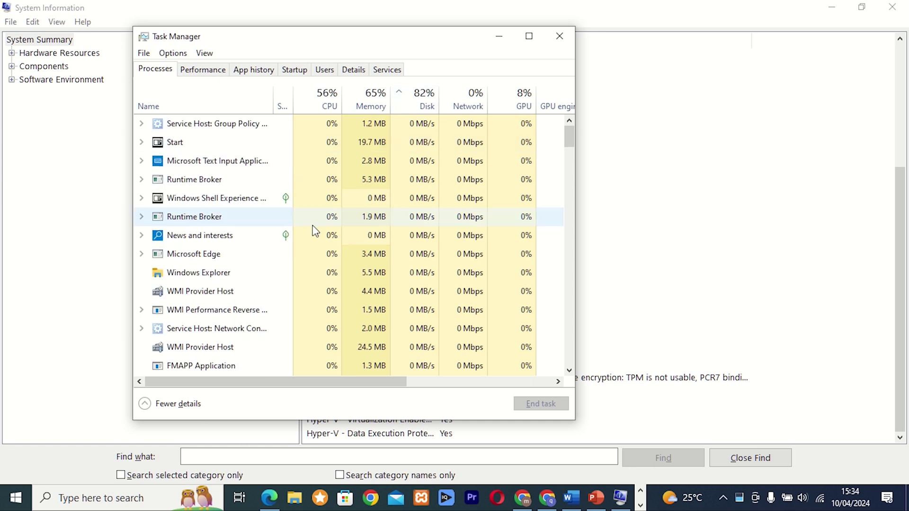
pyautogui.hotkey('alt', 'F4')
# Launch System Restore from the Run dialog, follow its system protection link, and close System Properties
pyautogui.press('super+r')
pyautogui.write('rs')
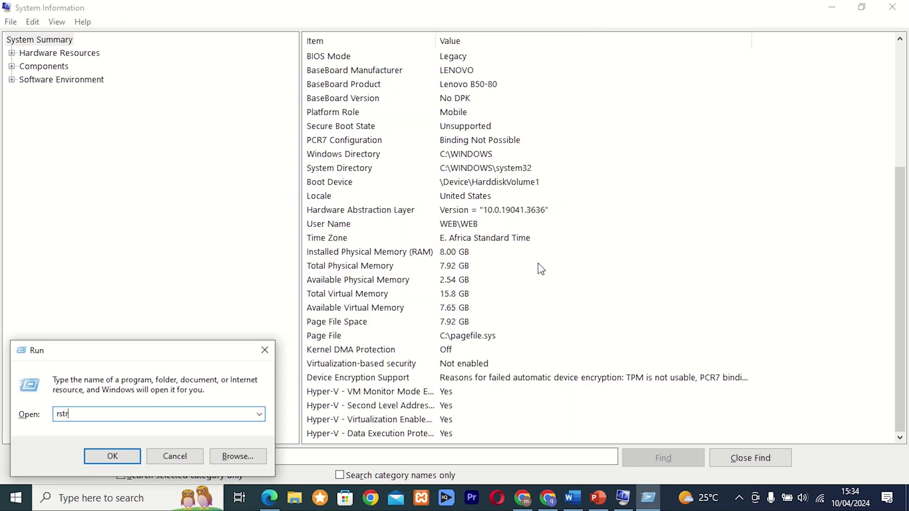
pyautogui.press('Return')
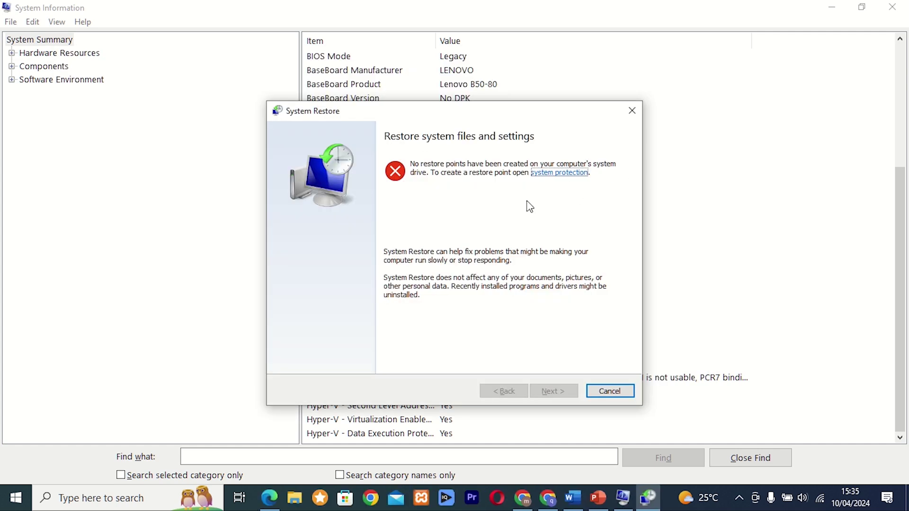
pyautogui.click(574, 174)
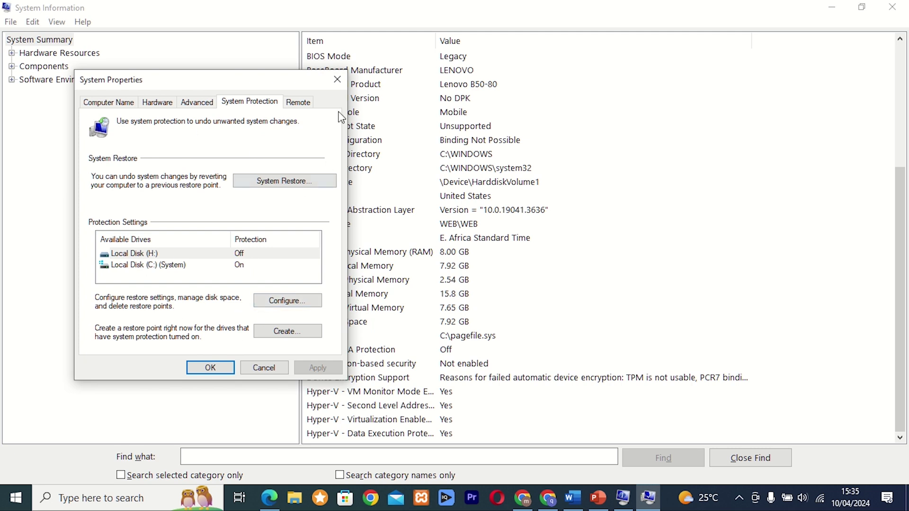
pyautogui.click(337, 79)
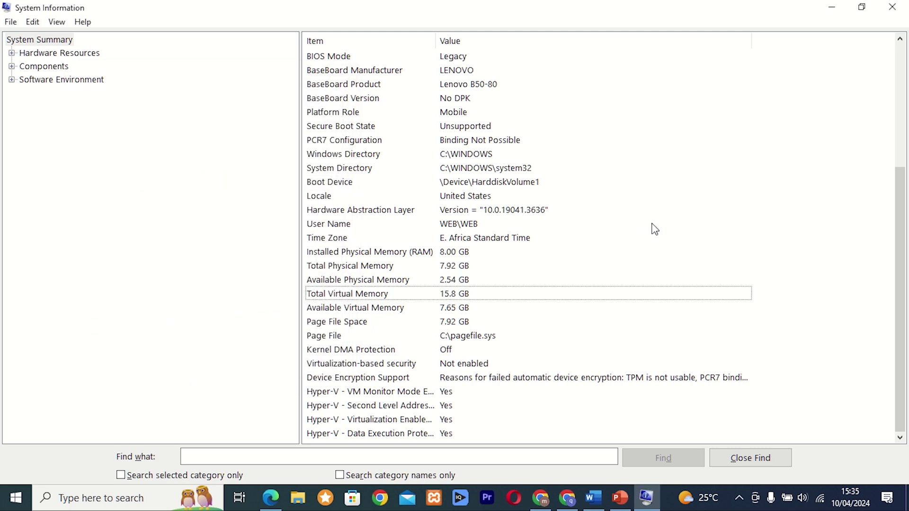
# Run firewall.cpl from the Run dialog to open Windows Defender Firewall
pyautogui.press('super+r')
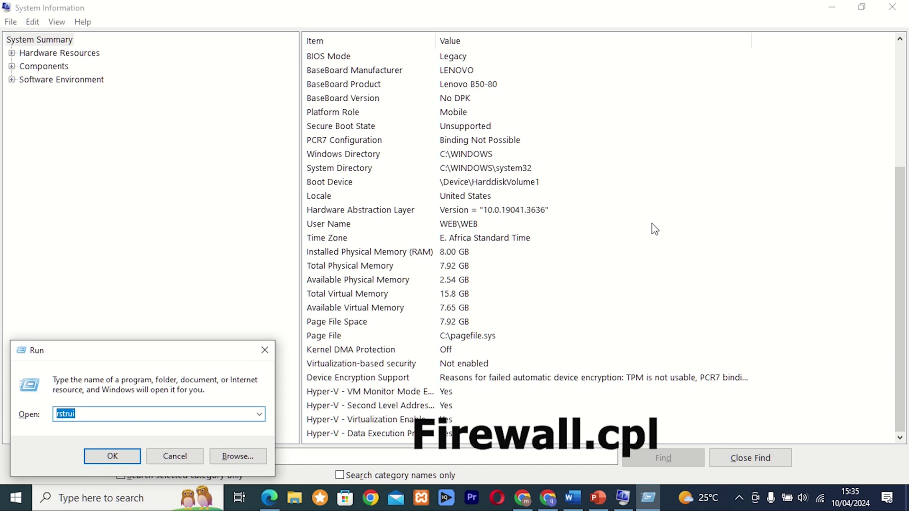
pyautogui.write('fi')
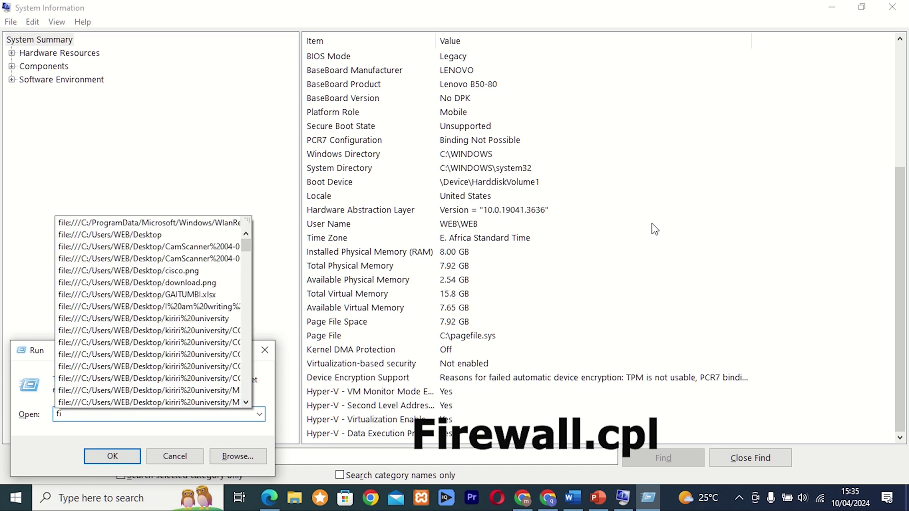
pyautogui.write('rewall.cpl')
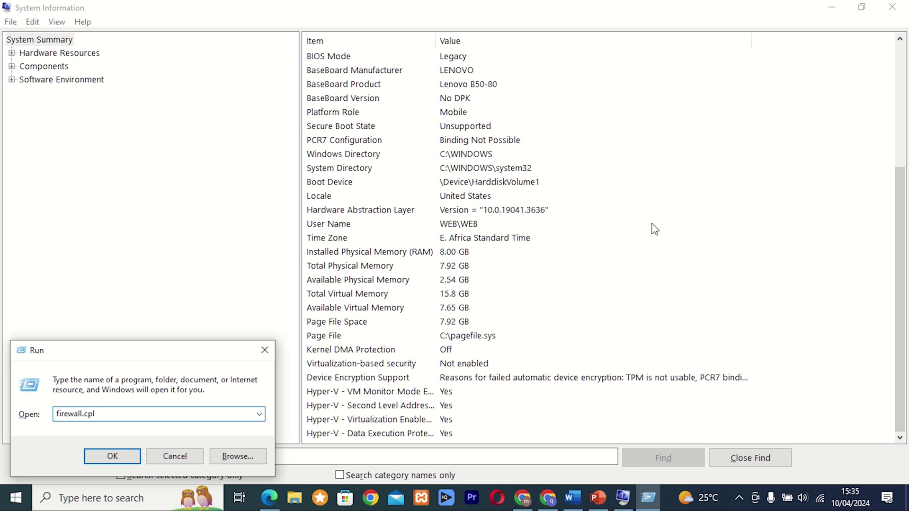
pyautogui.press('Return')
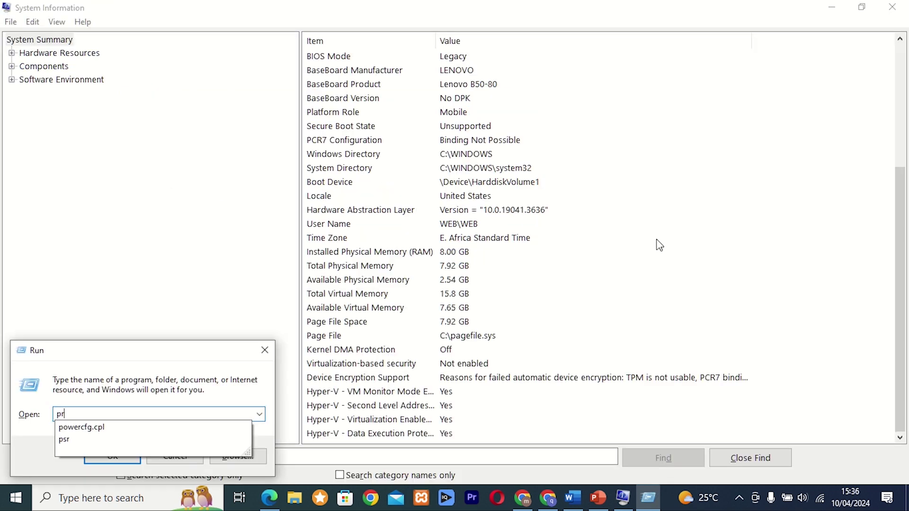
# Run prefetch from the Run dialog, grant permanent access to the Prefetch folder, and select all of its contents
pyautogui.write('efetch')
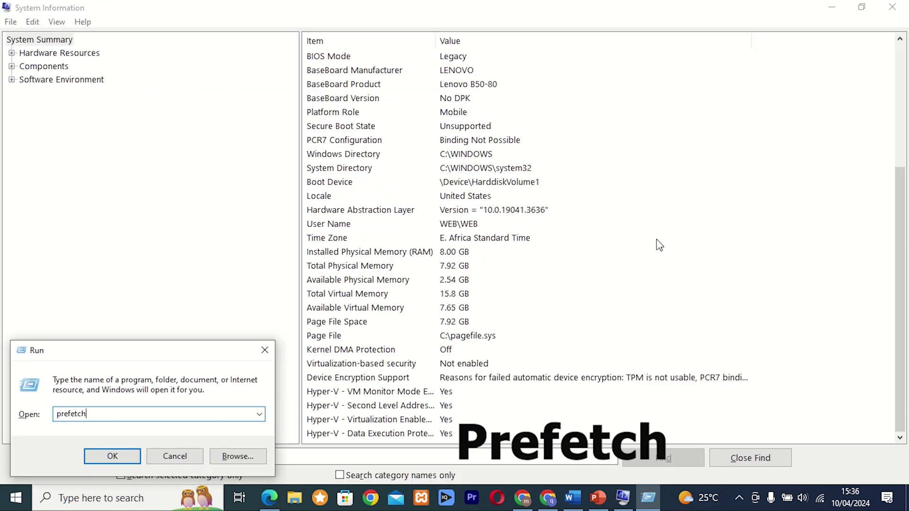
pyautogui.press('Return')
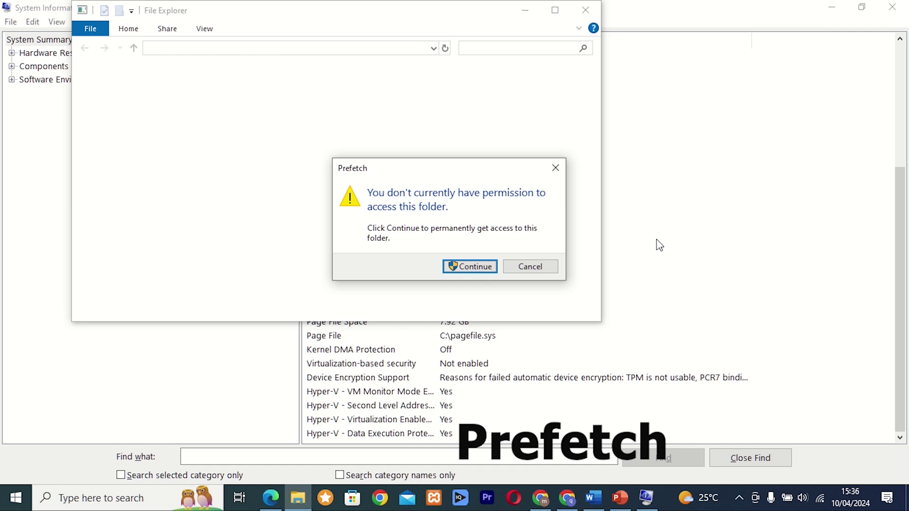
pyautogui.click(474, 266)
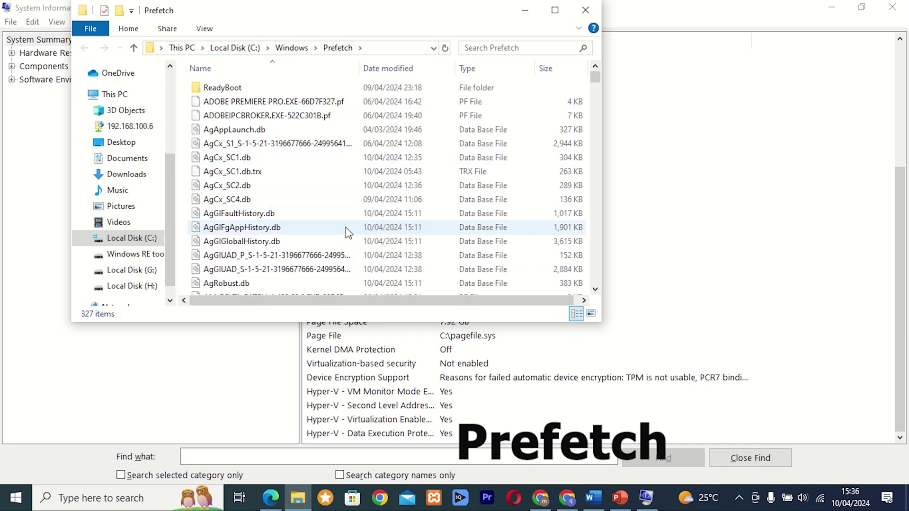
pyautogui.hotkey('ctrl', 'a')
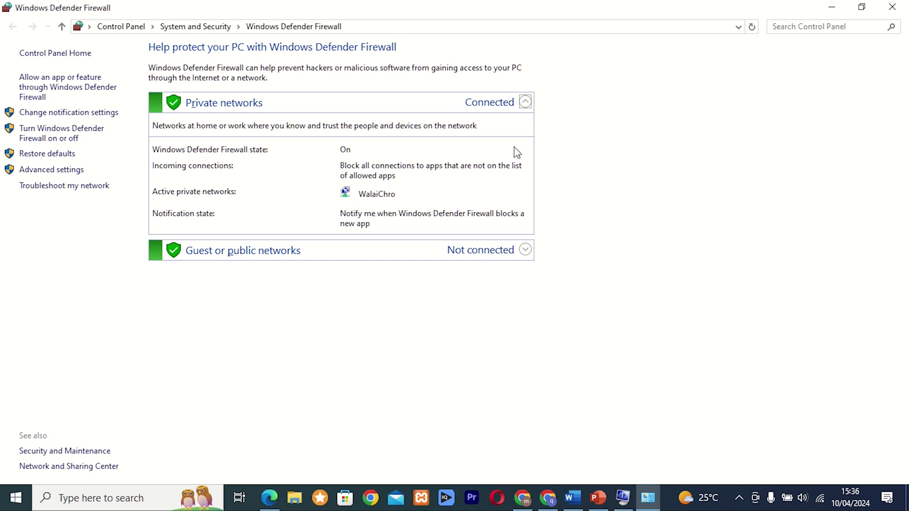
# Close Windows Defender Firewall and enter "p" as the start of a command in the Run dialog
pyautogui.click(895, 7)
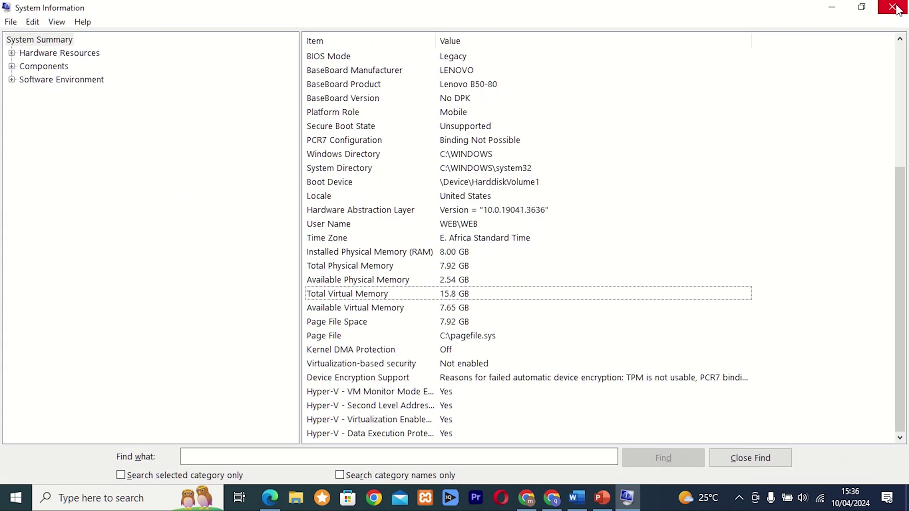
pyautogui.press('super+r')
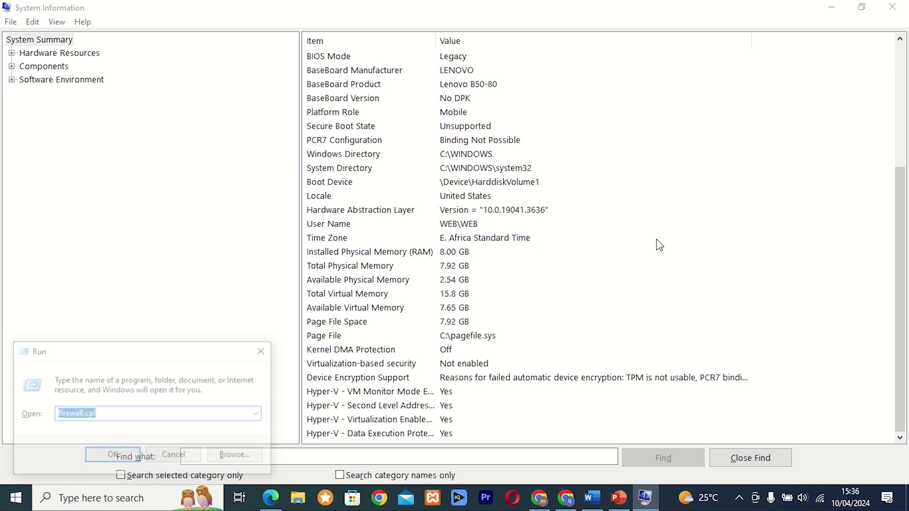
pyautogui.write('p')
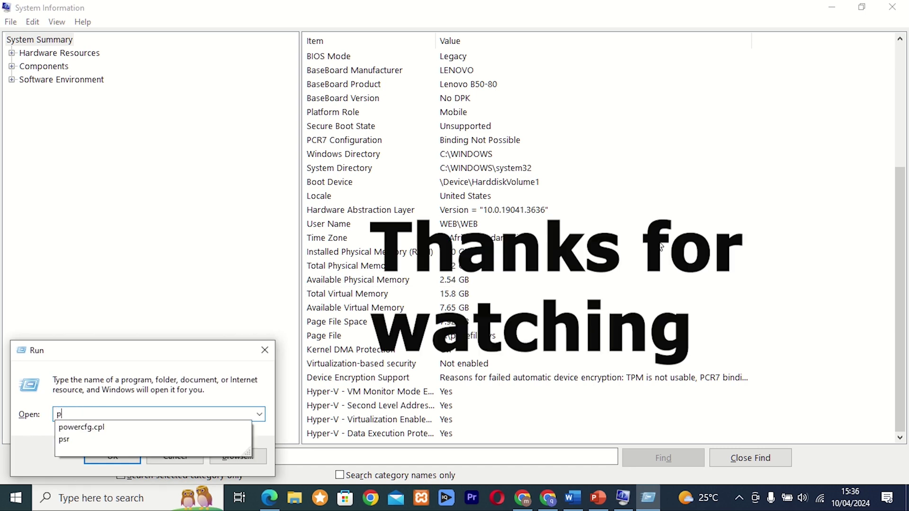